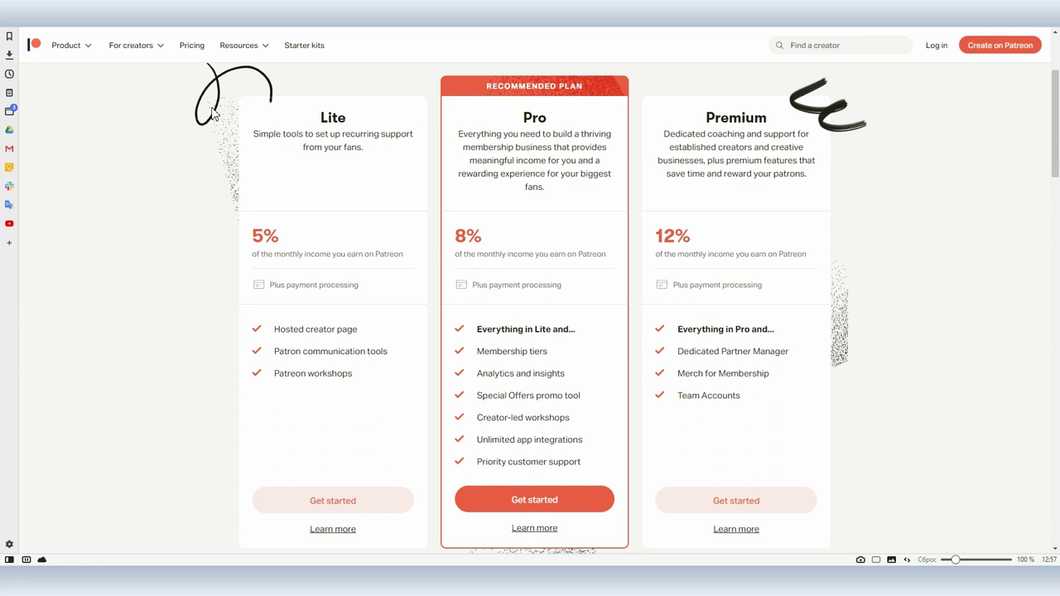
- Sign up for a creator account with the creator's name, confirmed email address and account password
click(993, 48)
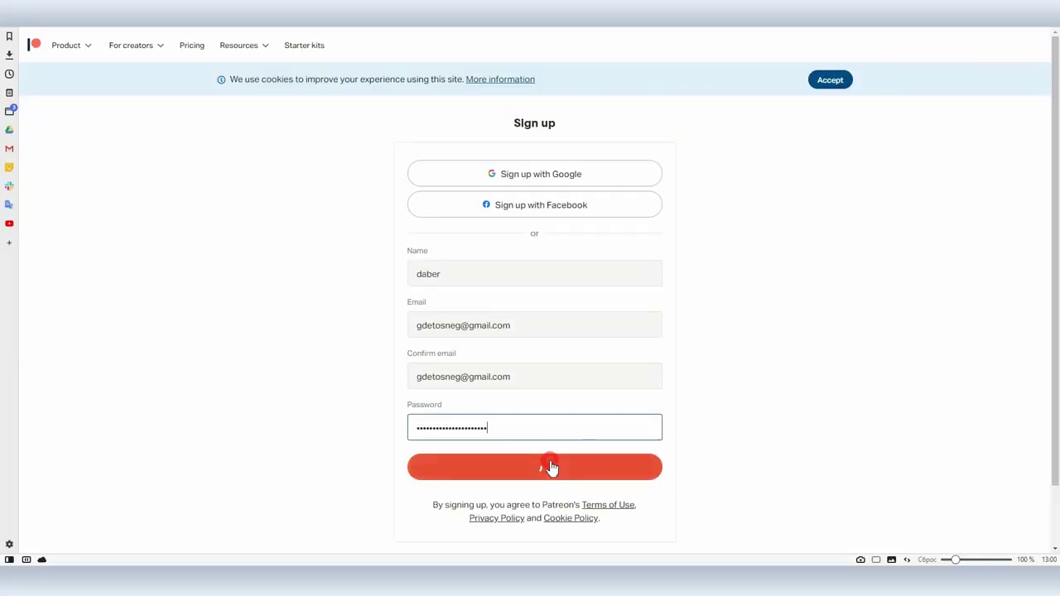
click(549, 467)
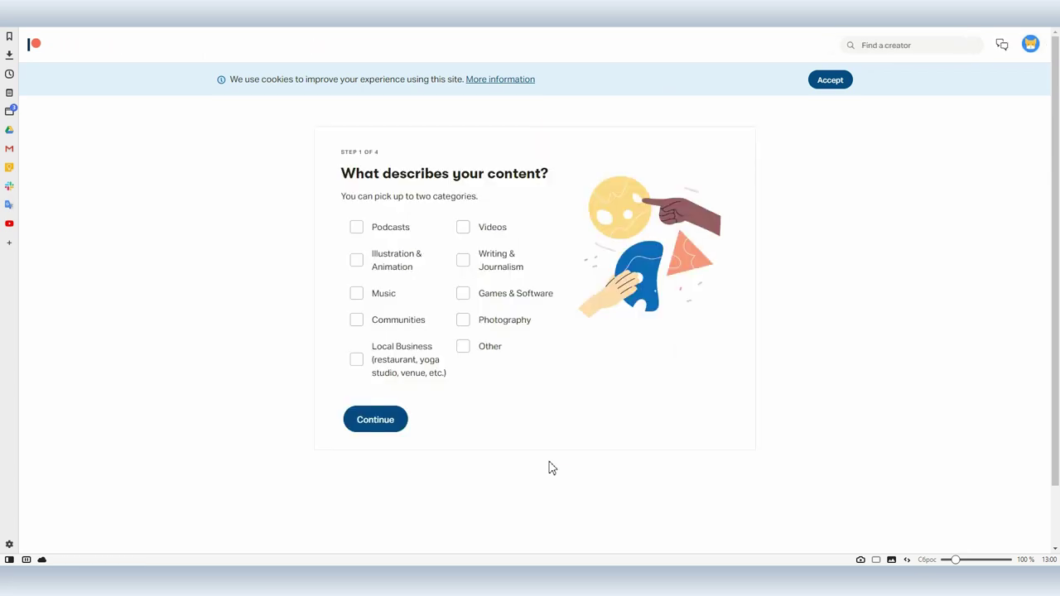
- Select Videos as the first category describing the content
click(466, 230)
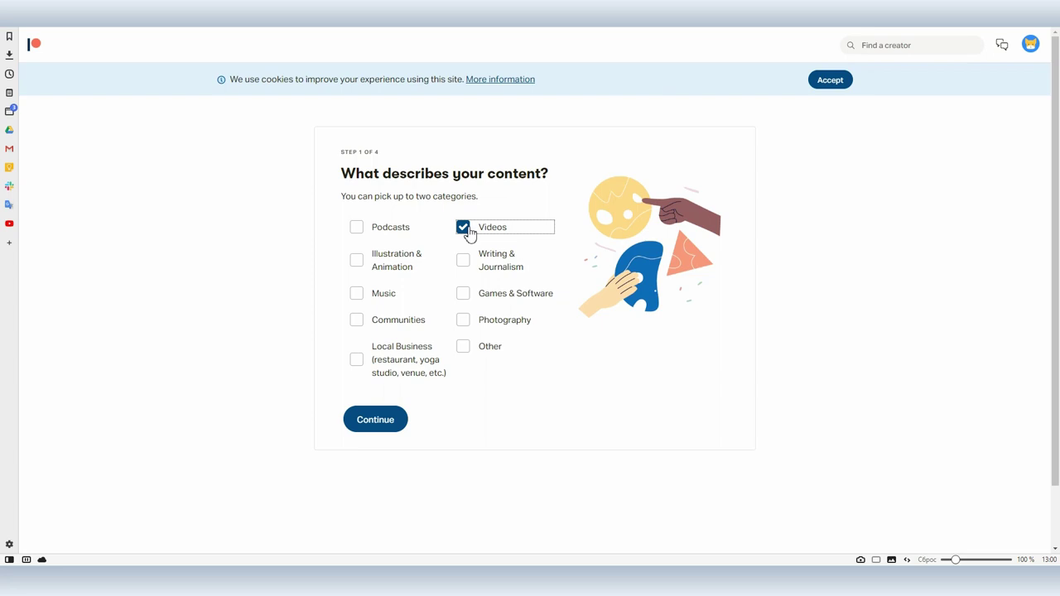
click(389, 230)
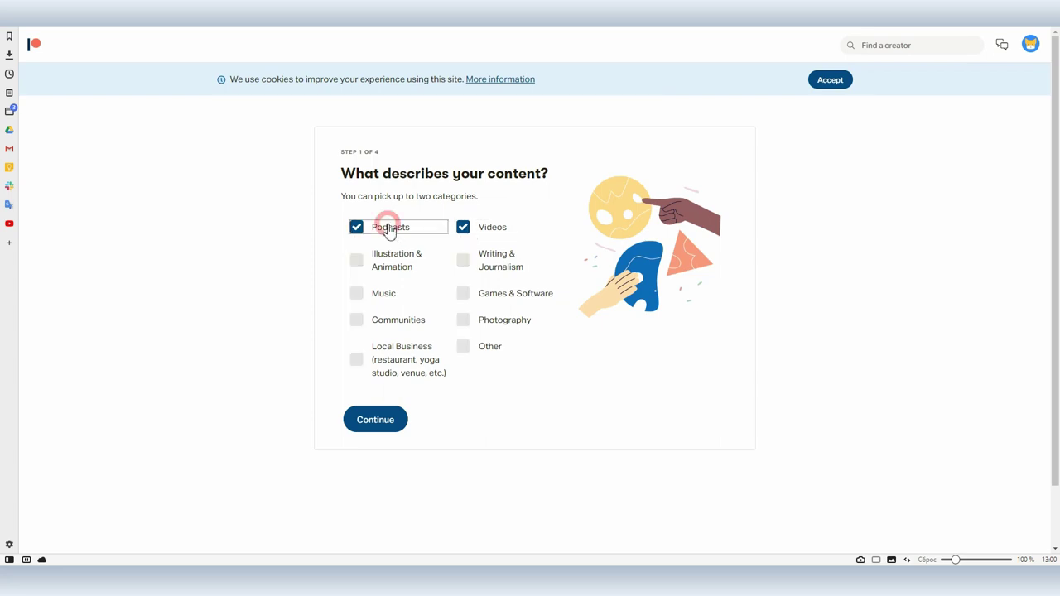
click(462, 294)
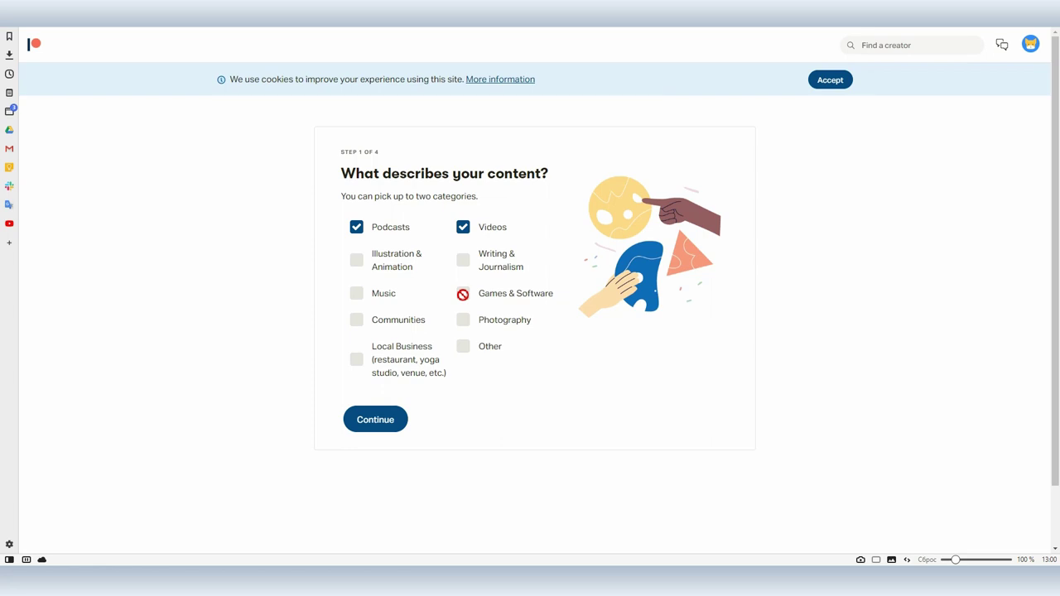
click(356, 227)
click(462, 295)
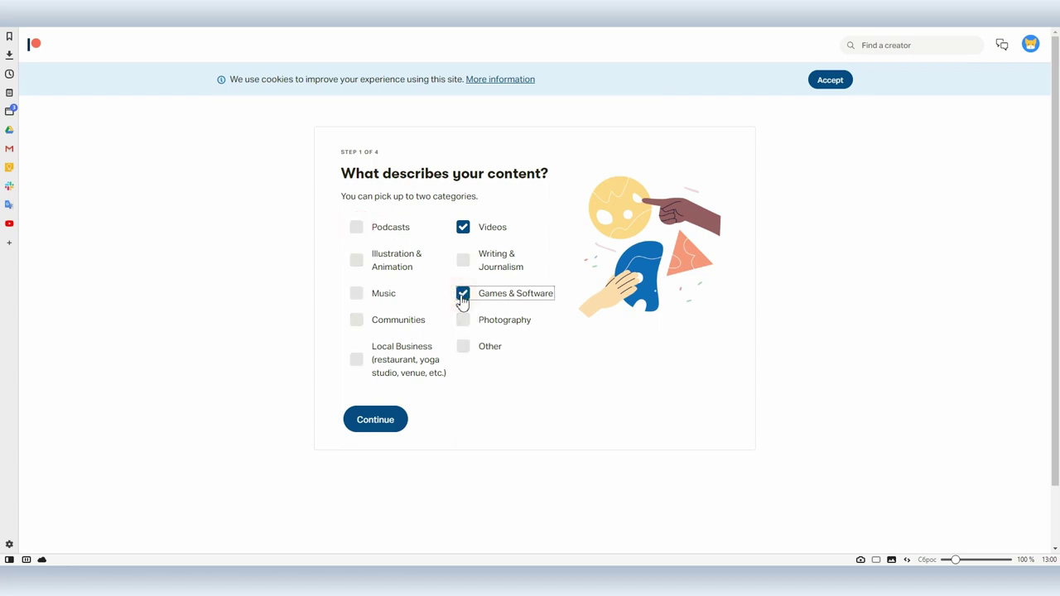
click(462, 346)
click(463, 296)
- Add Other as the second content category and continue to the next question
click(463, 348)
click(368, 424)
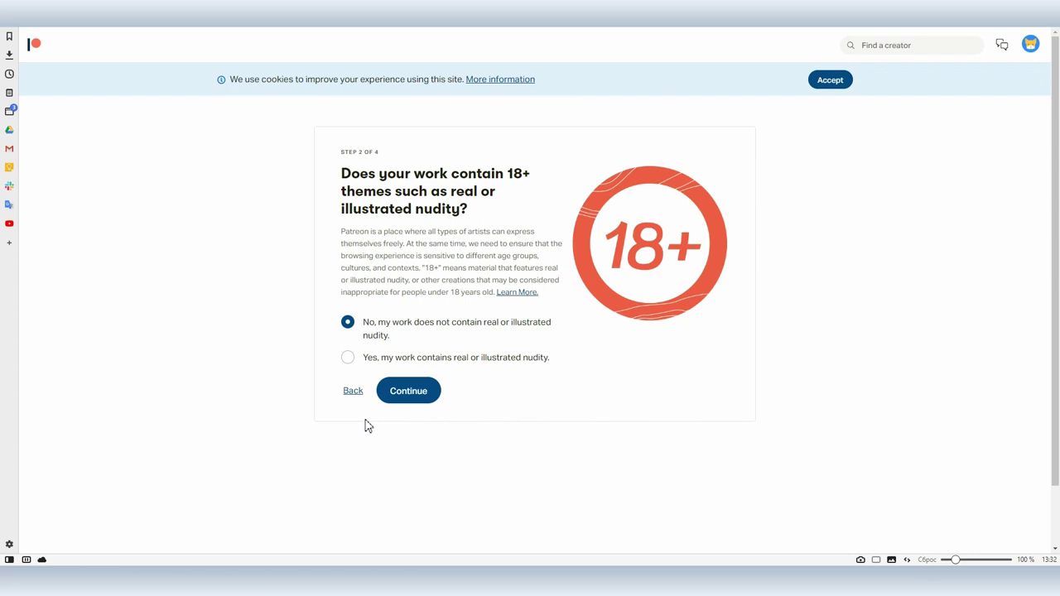
- Keep the answer that the work contains no nudity and accept US Dollars as the page currency
click(403, 395)
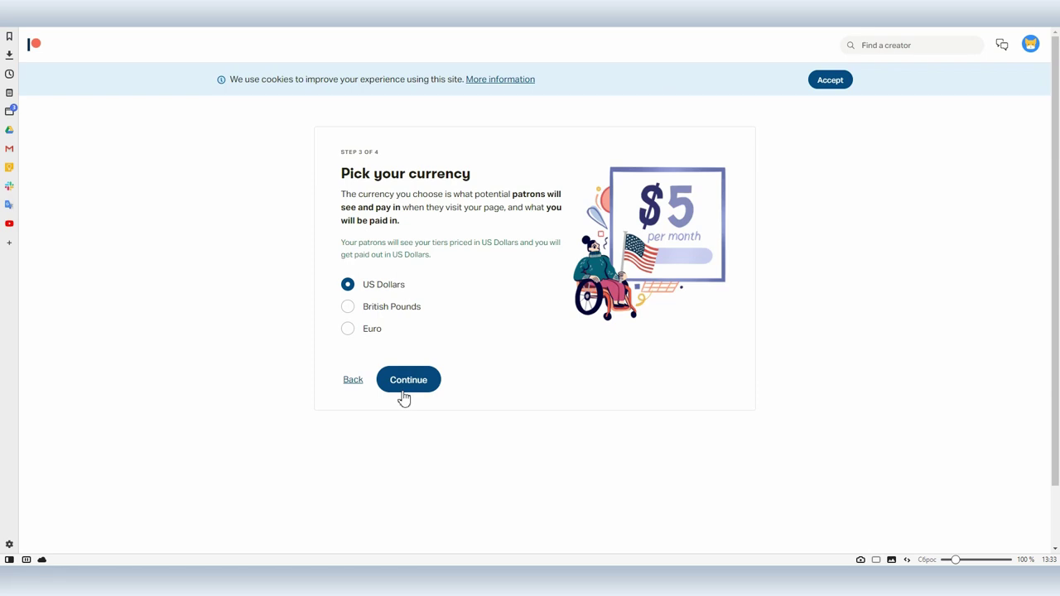
click(403, 387)
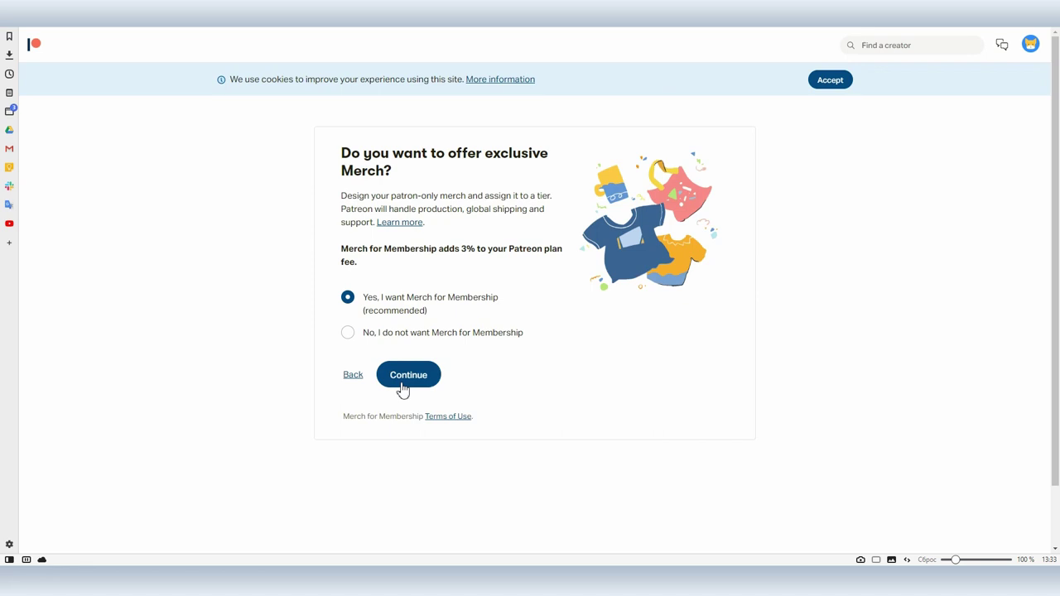
- Decline Merch for Membership and continue to the social account setup
click(400, 333)
click(400, 373)
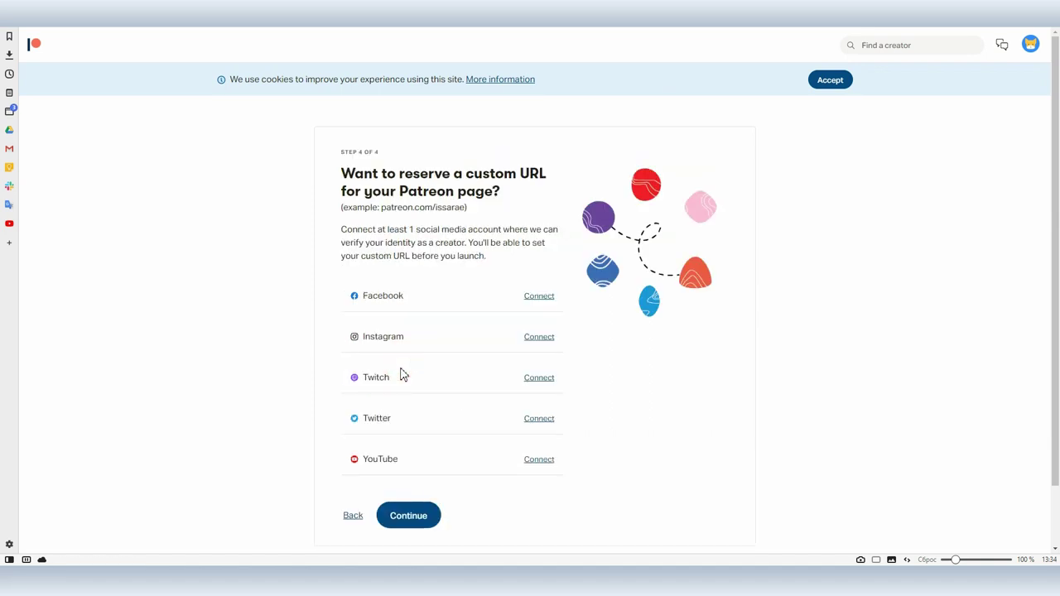
- Connect the YouTube channel "Теплица социальных технологий" and grant Patreon access to it
click(543, 462)
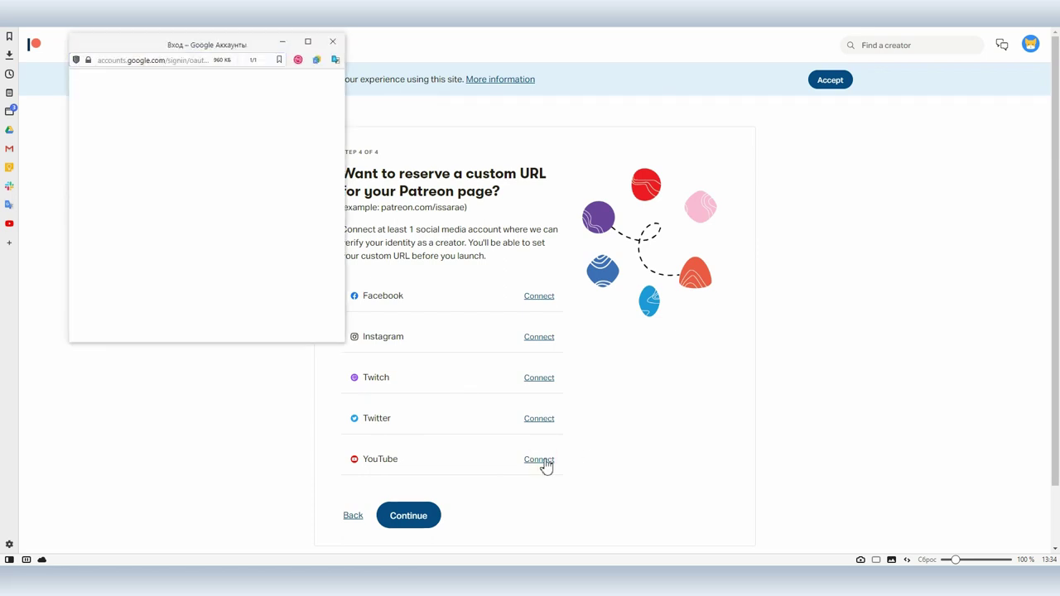
click(157, 320)
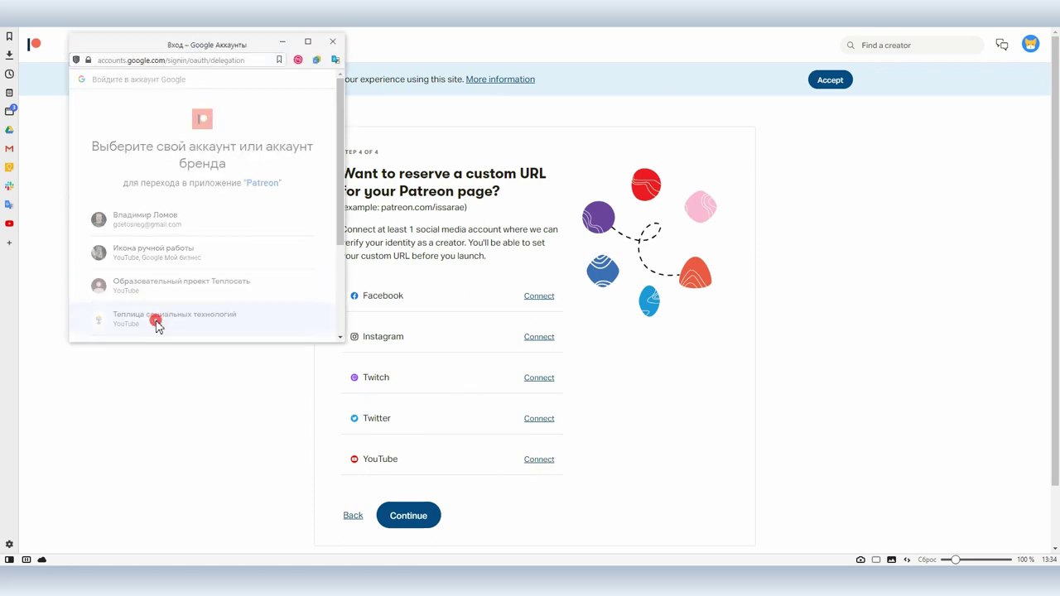
scroll(248, 248, down, 5)
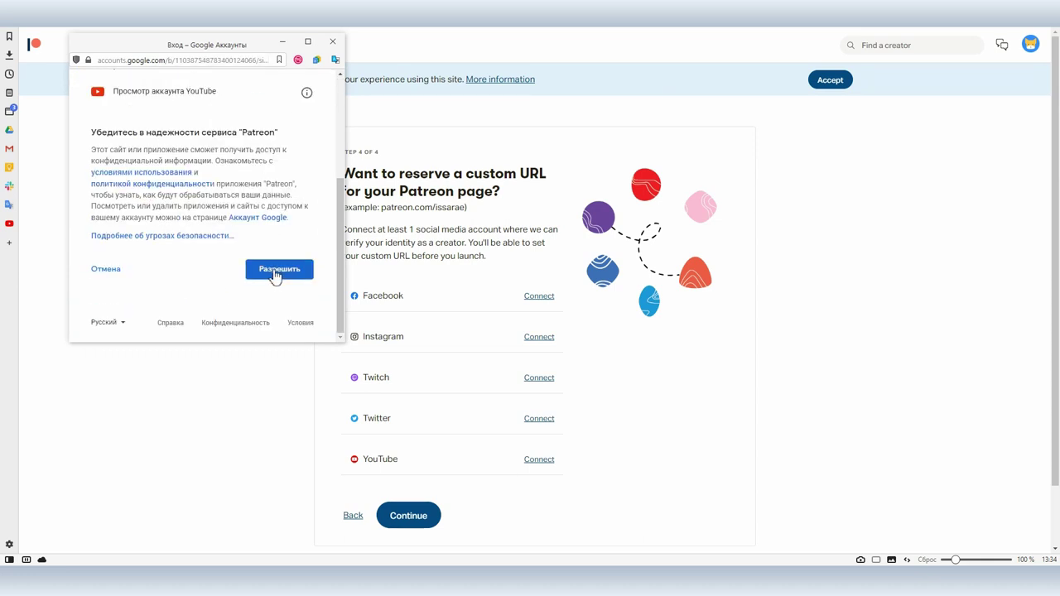
click(275, 270)
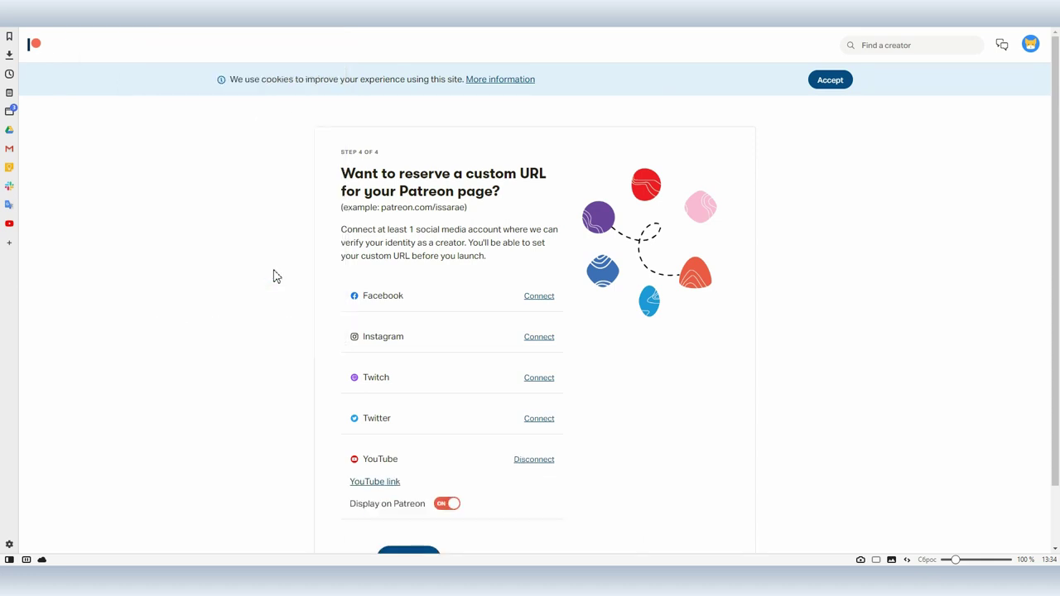
- Complete the custom URL question and start customizing the creator page
scroll(579, 385, down, 1)
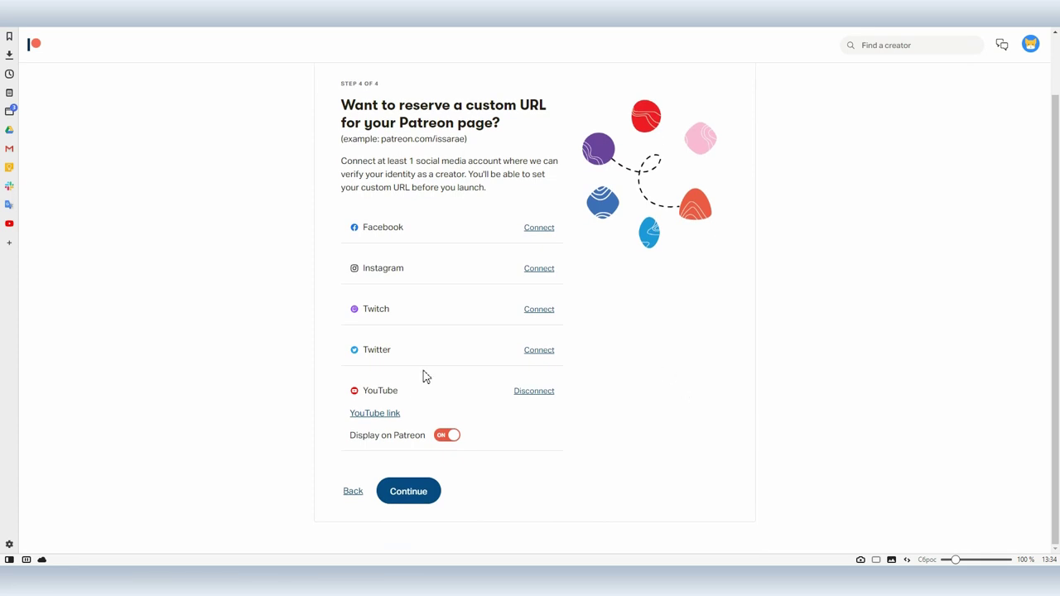
click(413, 491)
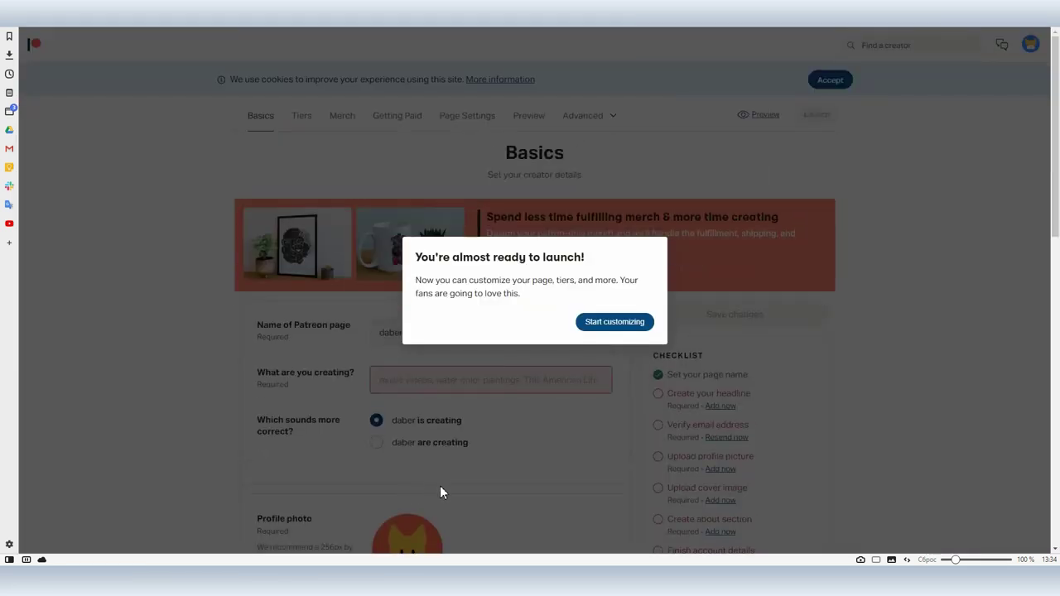
click(613, 322)
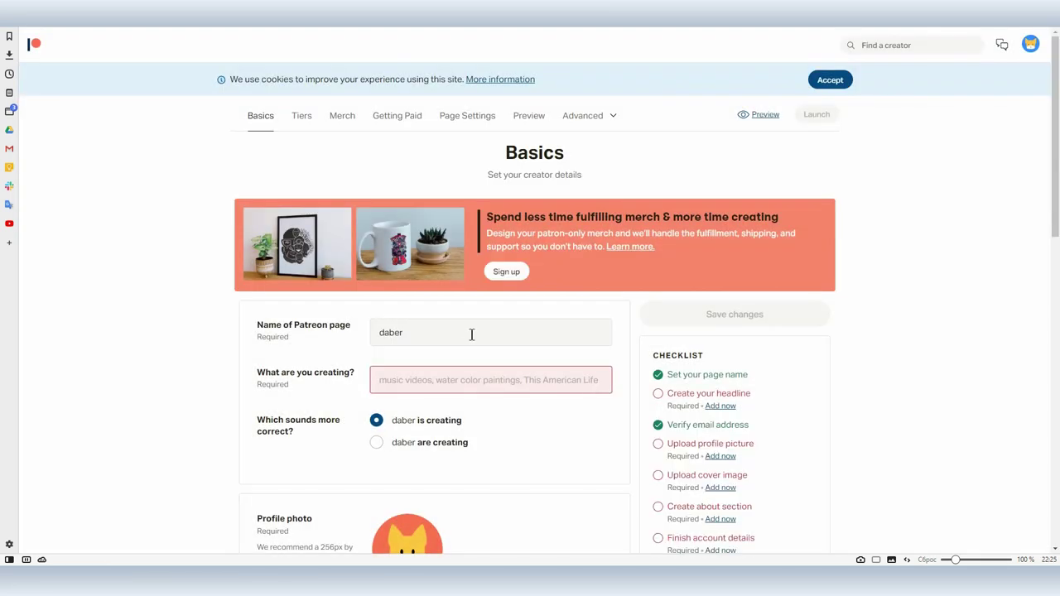
- Name the page "Теплица. Скринкасты" followed by the creator's name, and enter "Обучающие видео" as what is being created
double_click(389, 332)
text(Теплица)
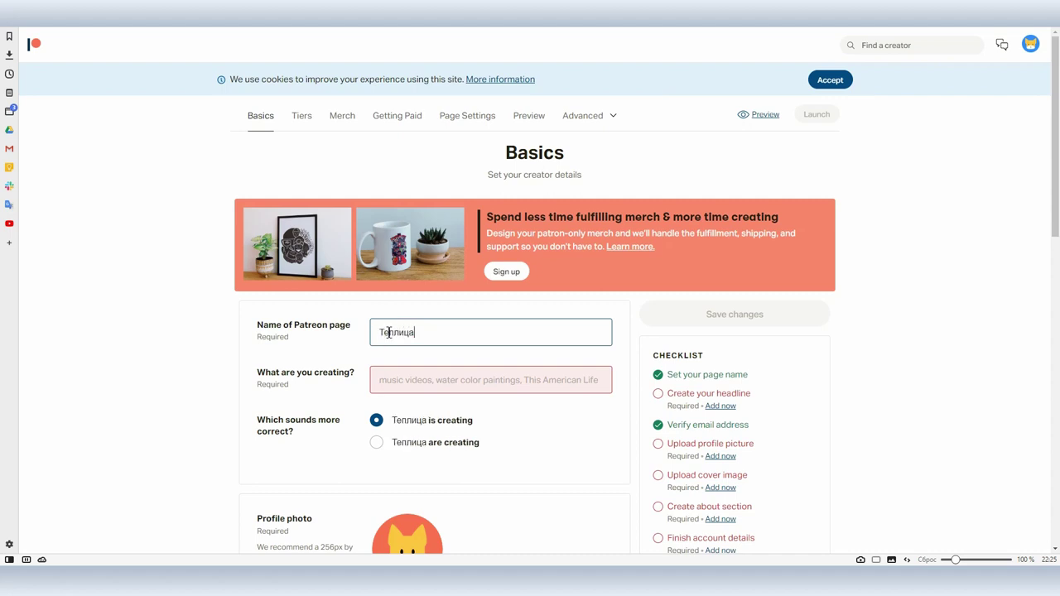
text(. Скринкасты Вовы Ломова)
click(423, 381)
text(Объча)
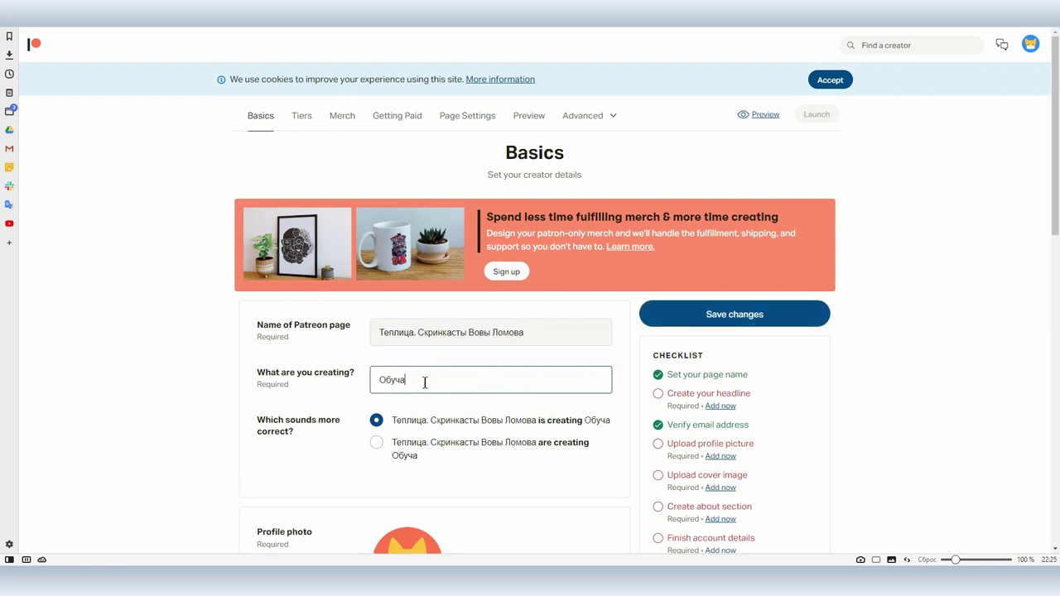
text(ющие видео)
click(952, 383)
- Upload iam.jpg as the profile photo
scroll(911, 364, down, 2)
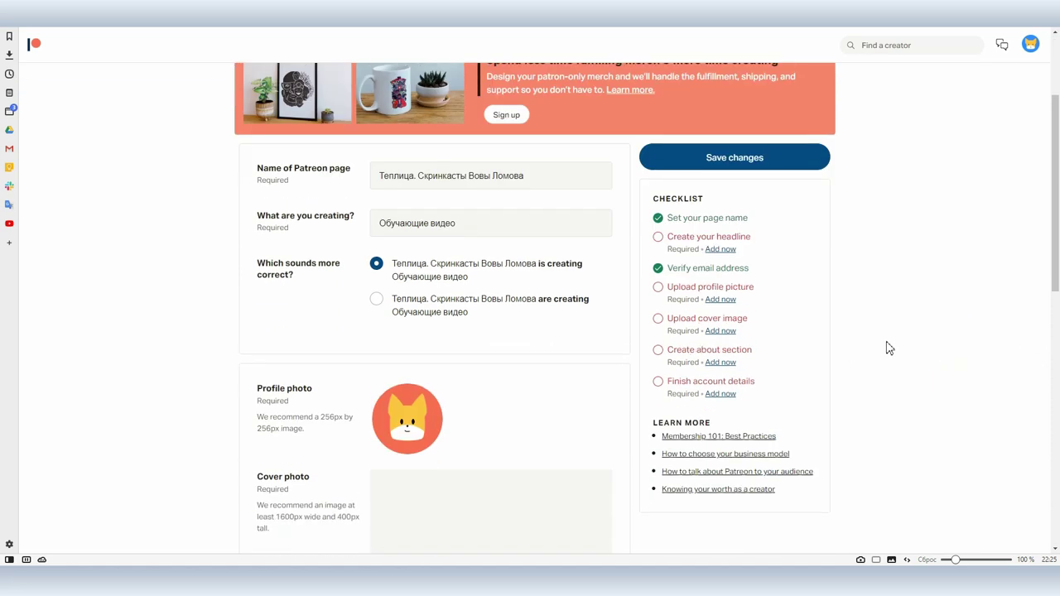
scroll(911, 319, down, 2)
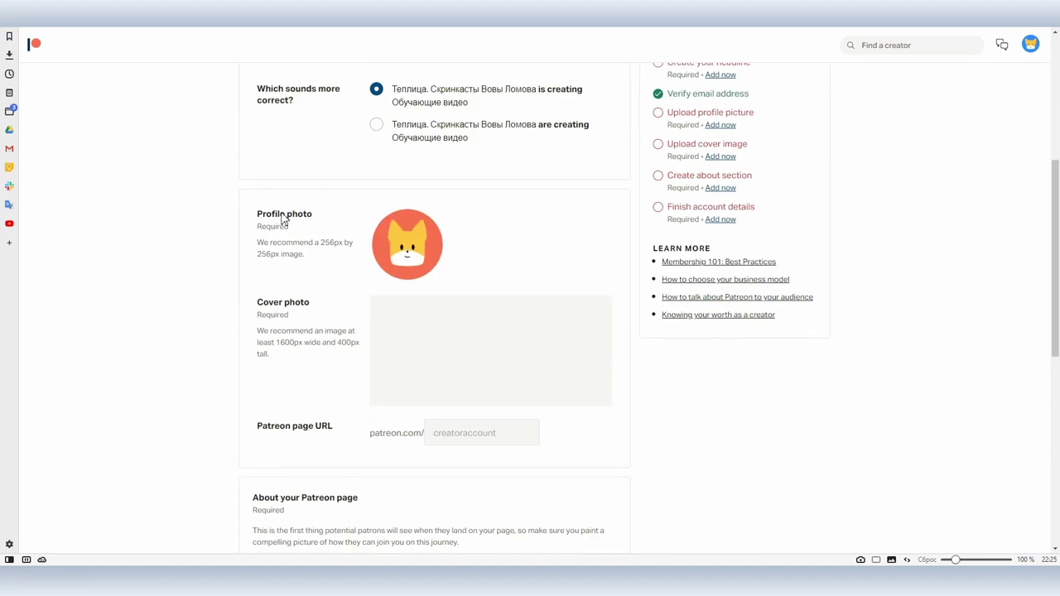
click(410, 247)
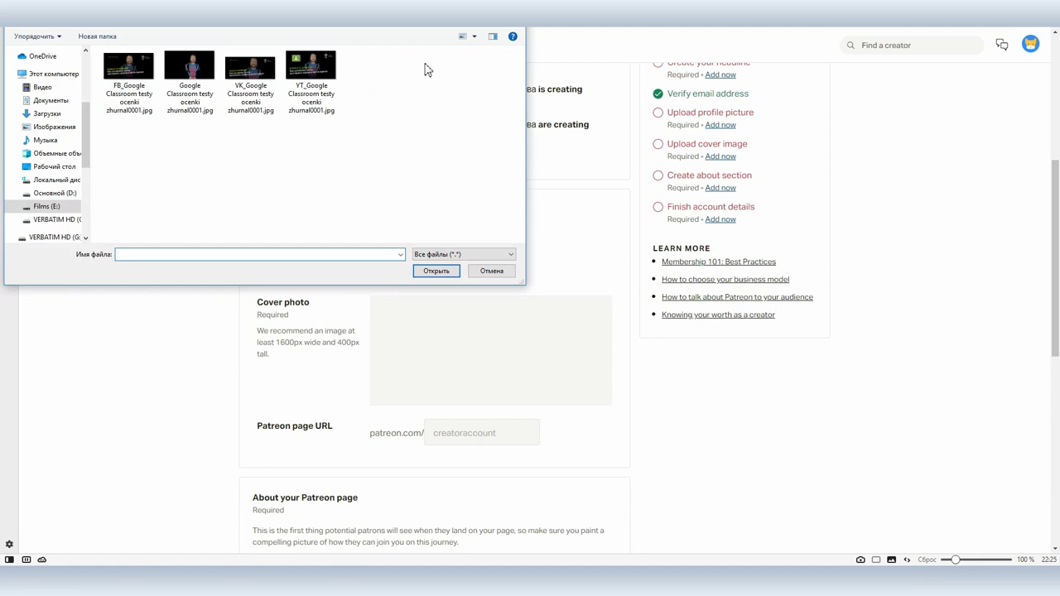
double_click(137, 213)
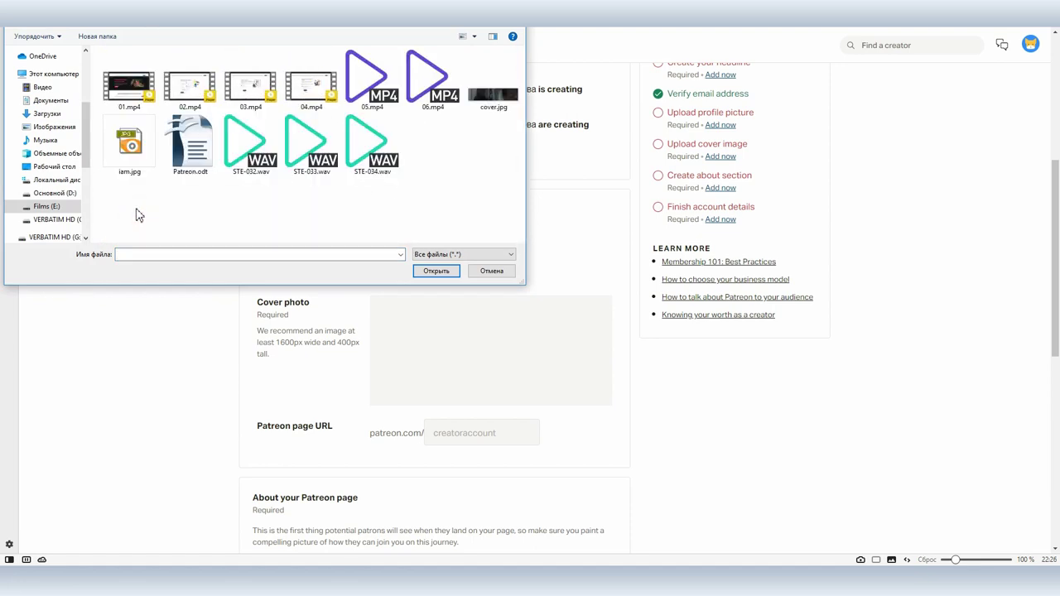
double_click(126, 134)
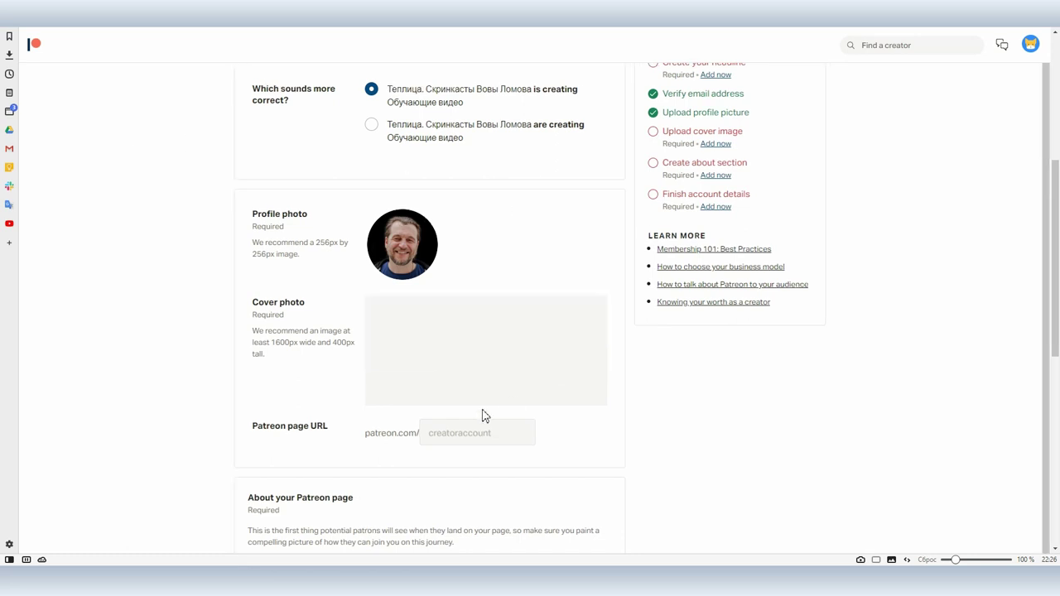
- Upload cover.jpg as the page's cover photo
click(461, 356)
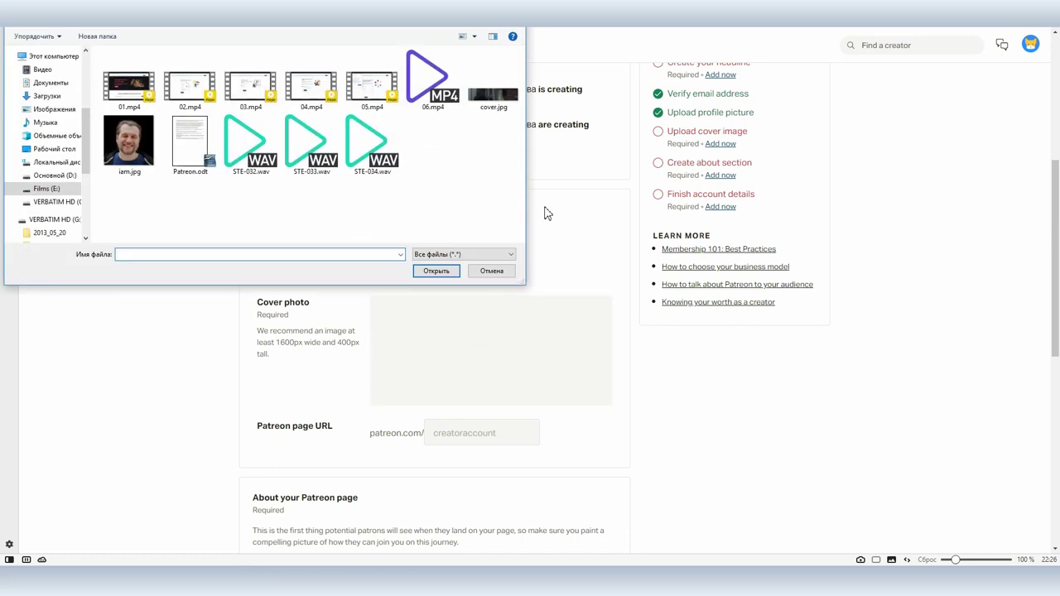
click(482, 98)
double_click(483, 98)
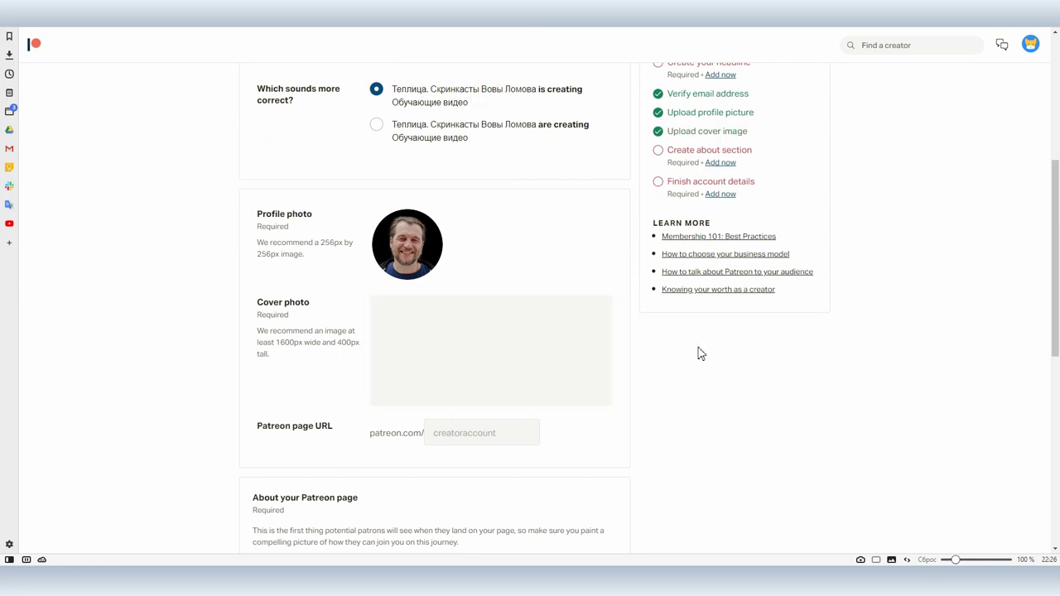
- Set the custom part of the Patreon page URL to "Teplitsa"
click(468, 433)
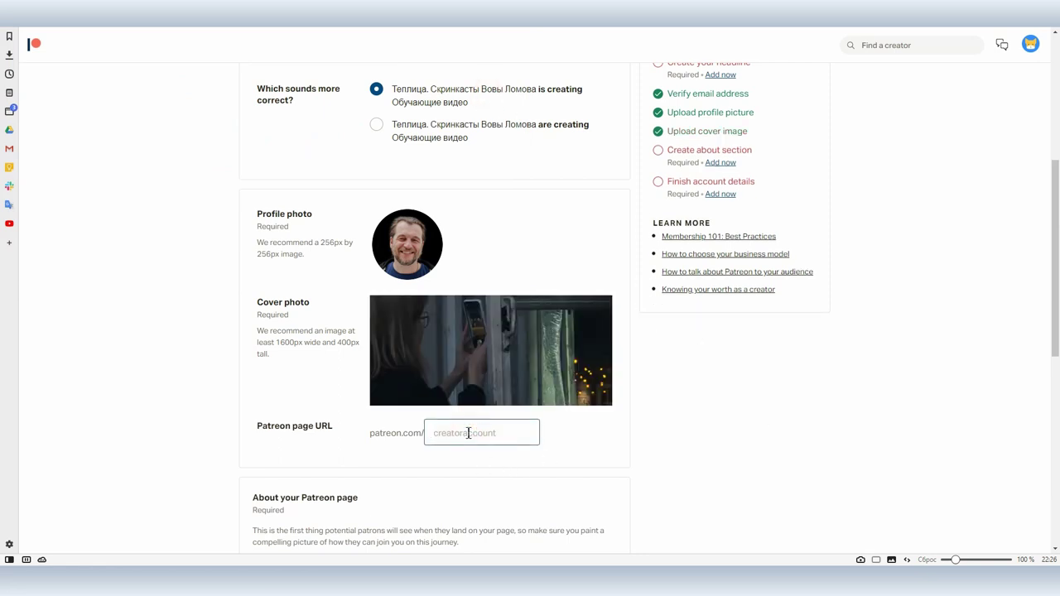
text(Teplitsa)
click(703, 474)
scroll(698, 432, down, 2)
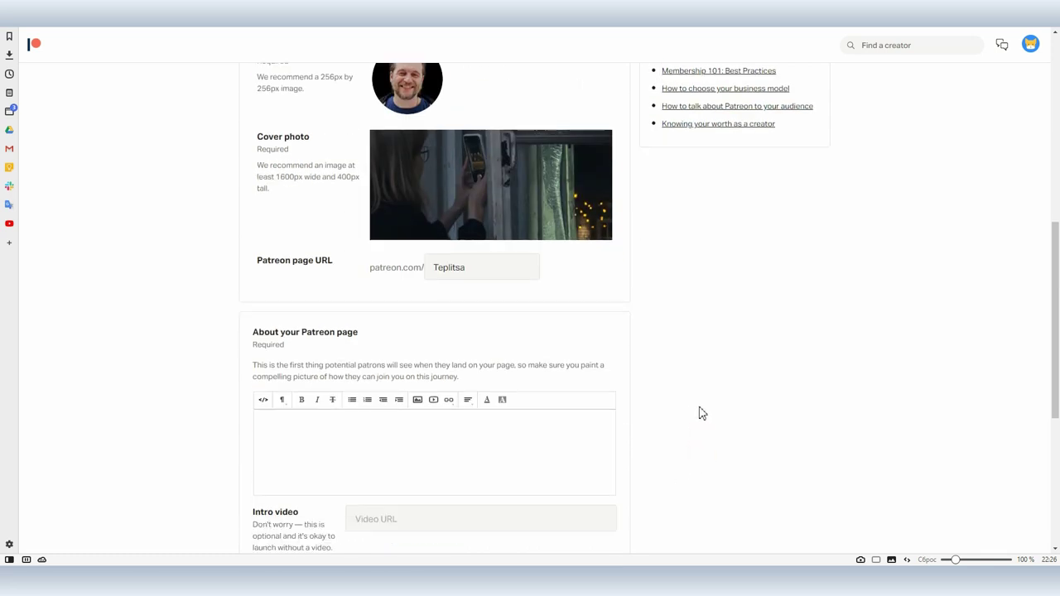
scroll(710, 410, down, 2)
click(452, 295)
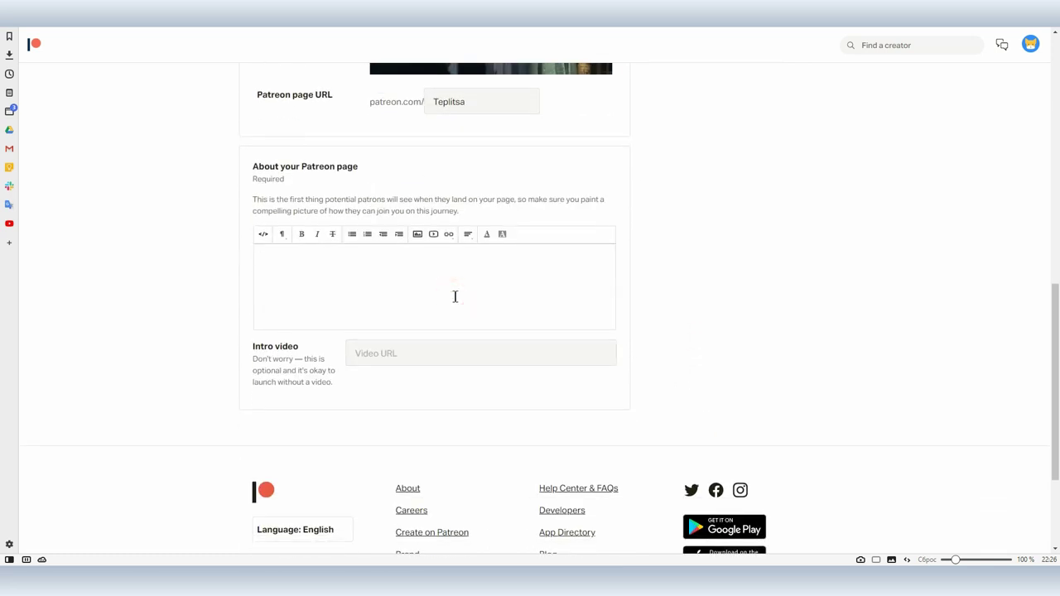
click(452, 358)
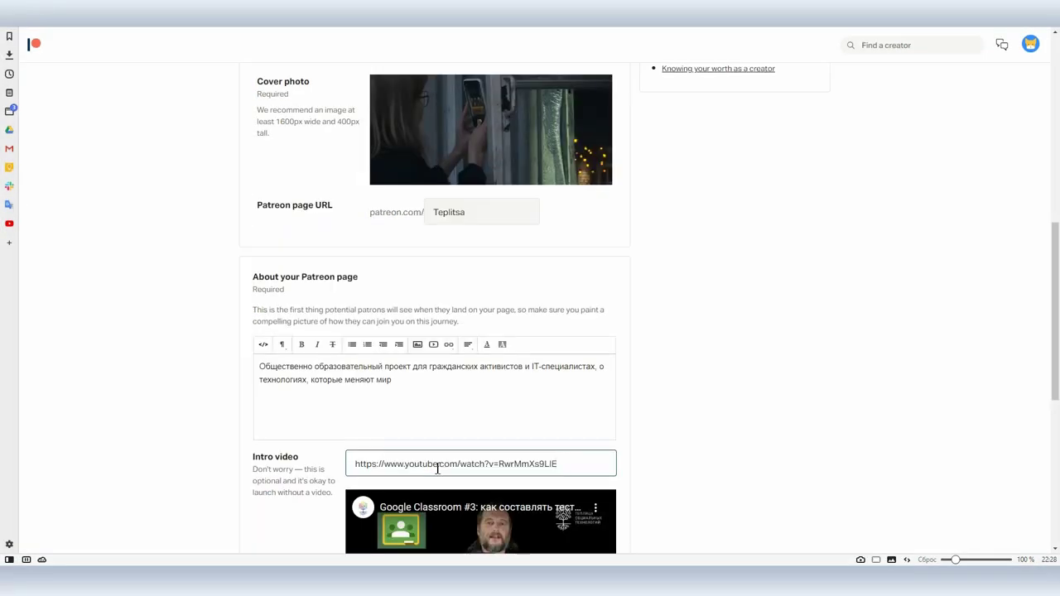
scroll(778, 416, down, 2)
scroll(774, 411, down, 2)
scroll(823, 414, up, 4)
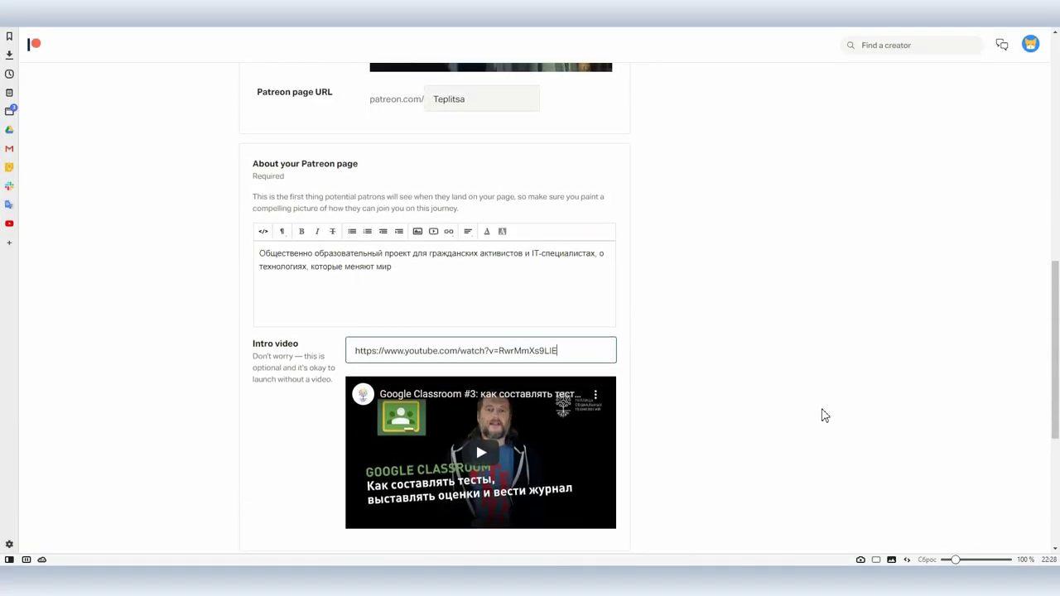
- Review the Basics checklist, follow its link for the required headline, and open the Tiers settings
scroll(823, 417, up, 10)
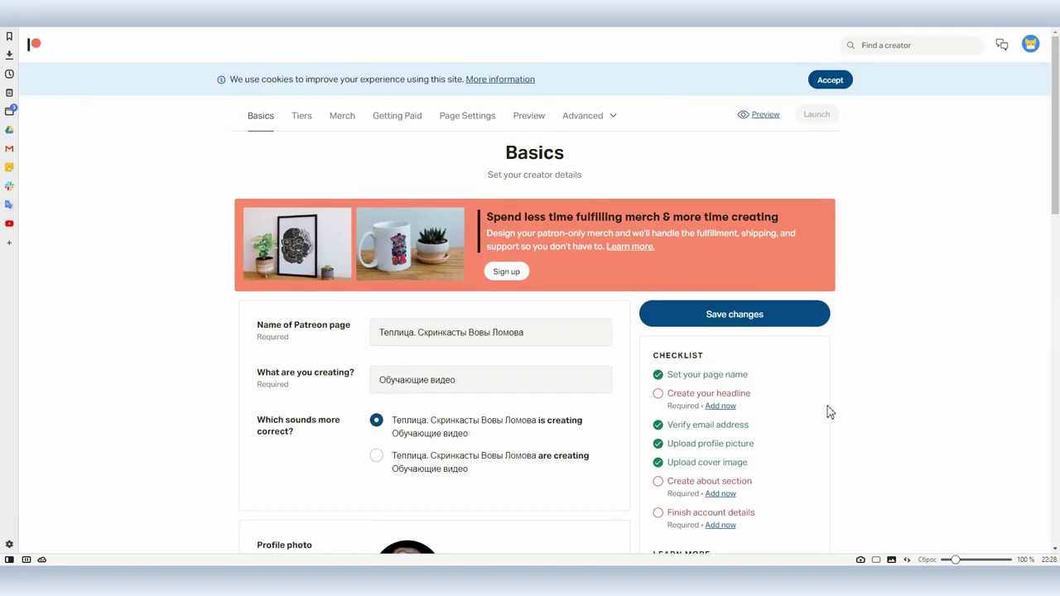
scroll(828, 412, down, 2)
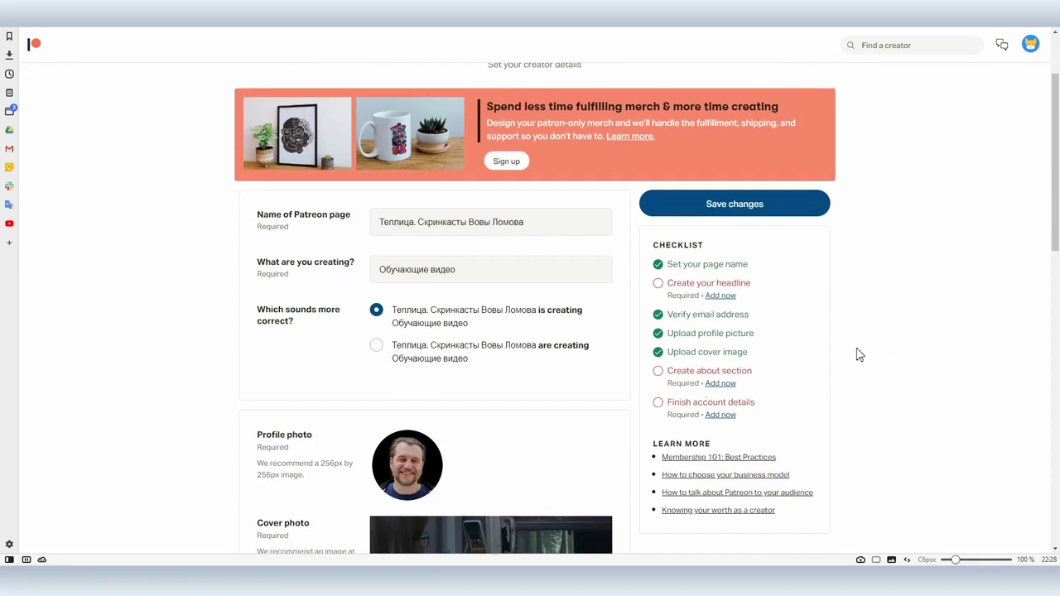
click(720, 295)
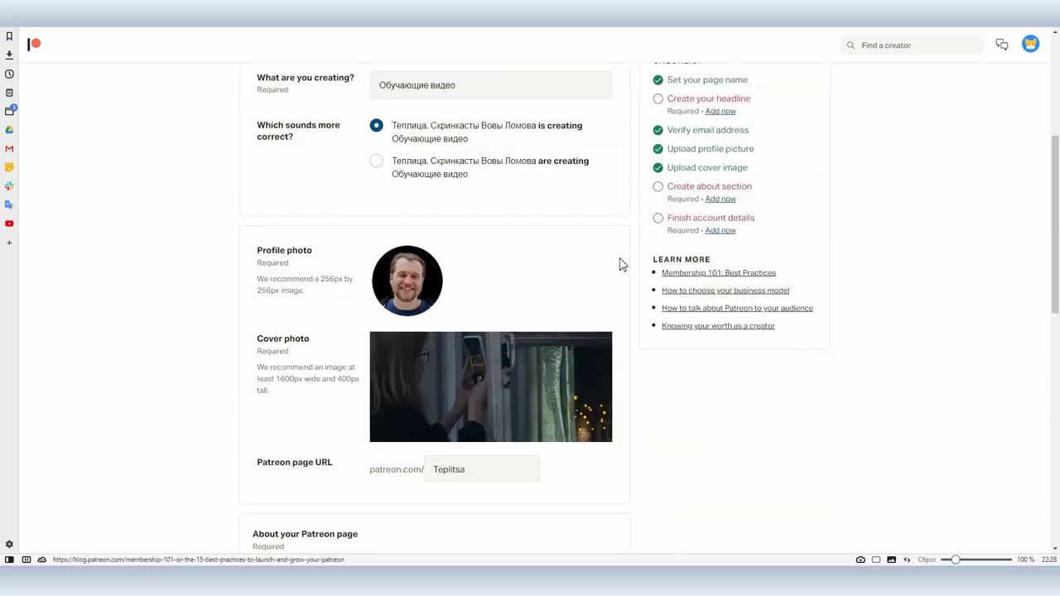
scroll(596, 263, up, 4)
click(300, 114)
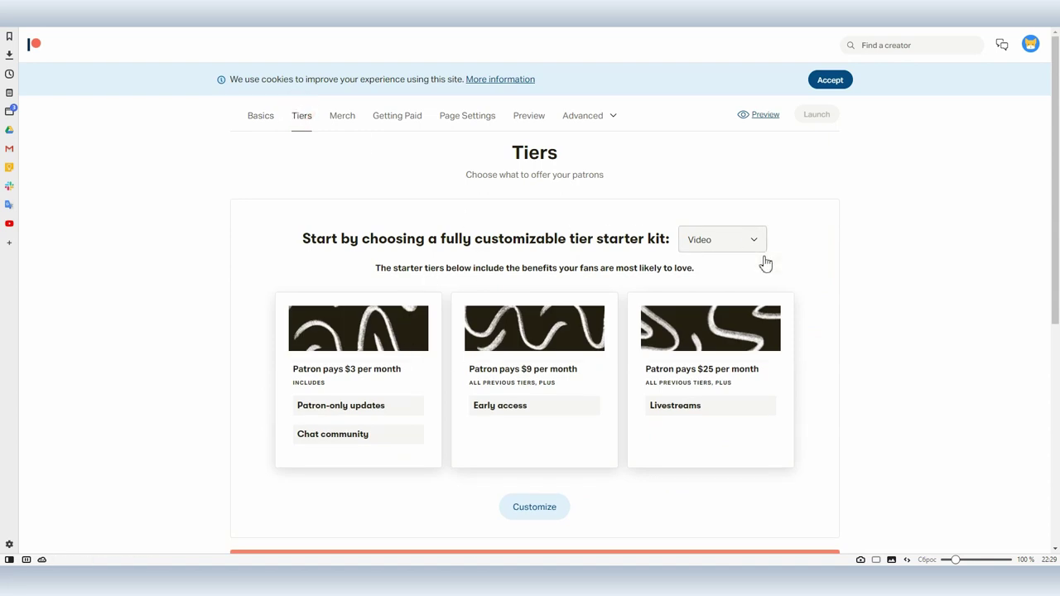
- Adopt the Video tier starter kit with its three starter tiers for customization
scroll(270, 369, down, 2)
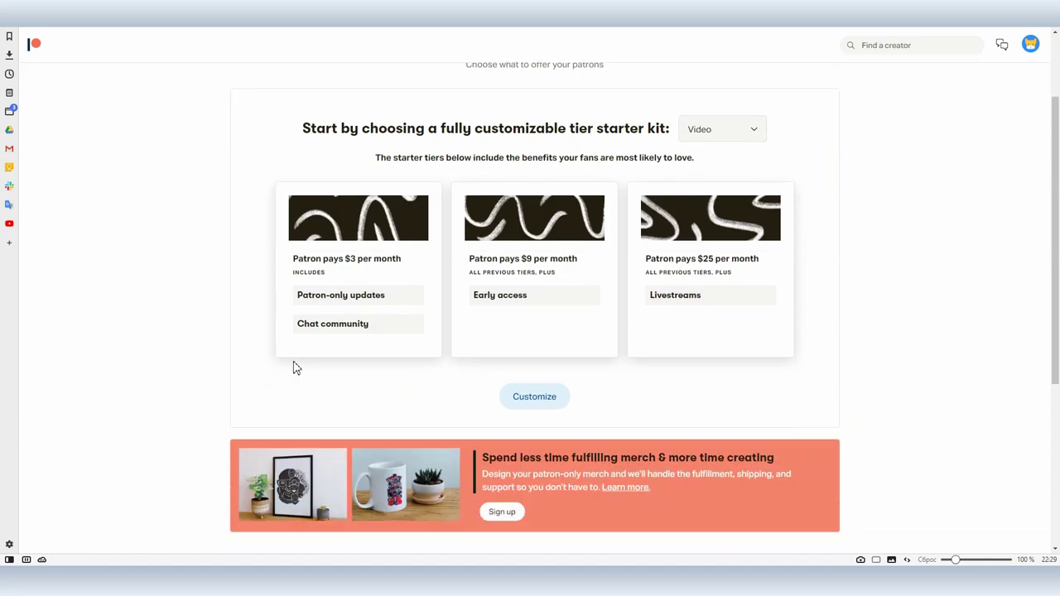
click(540, 395)
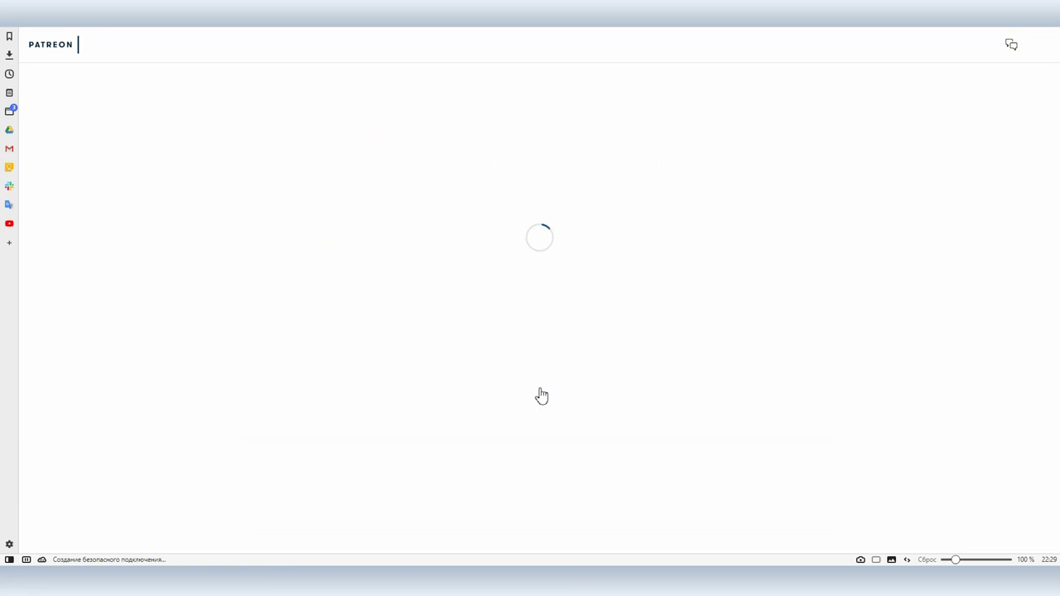
scroll(518, 362, up, 2)
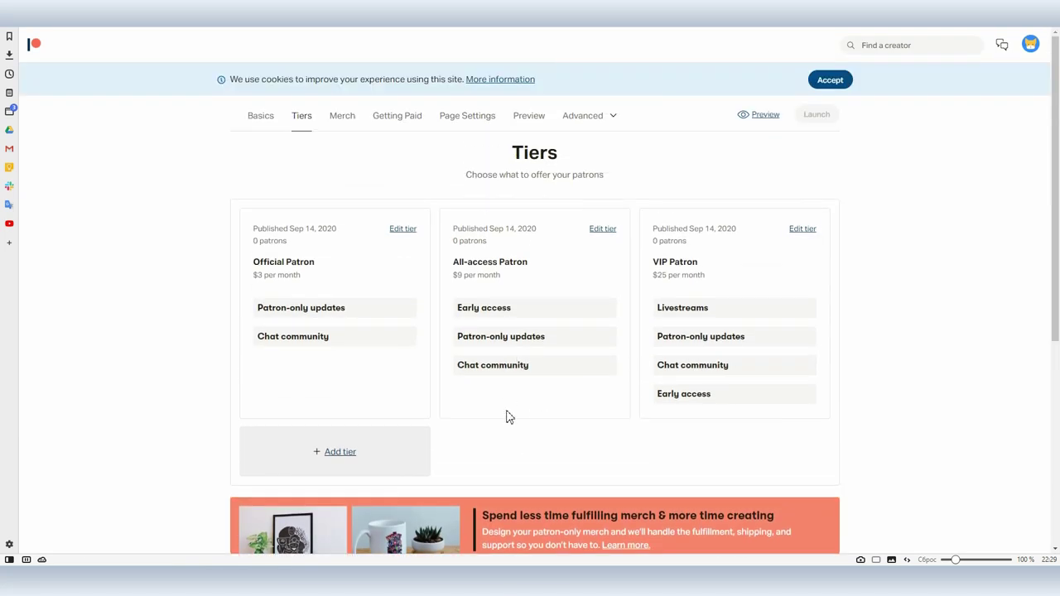
click(340, 454)
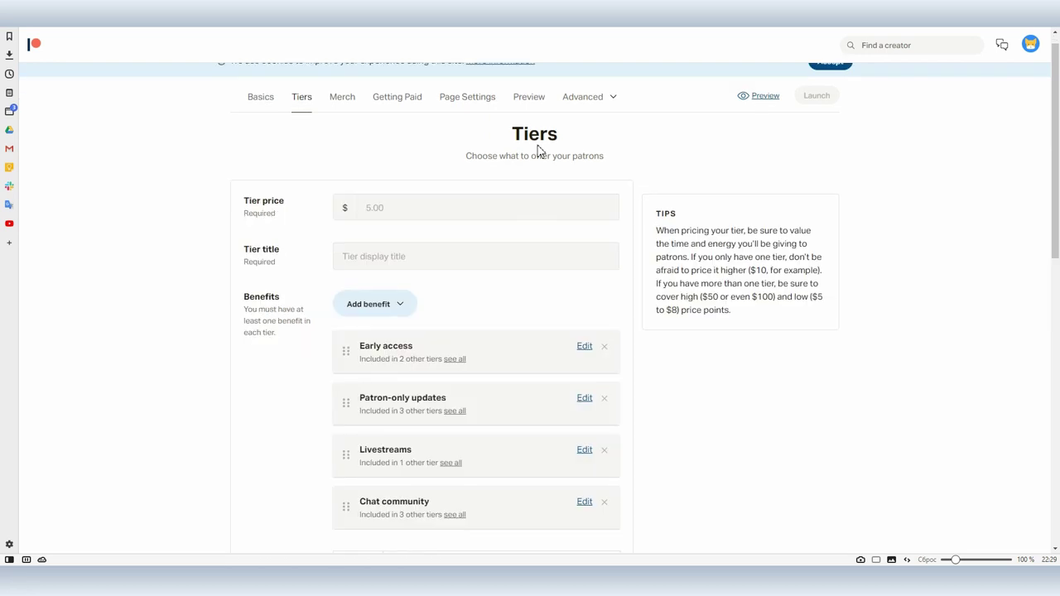
scroll(740, 419, down, 10)
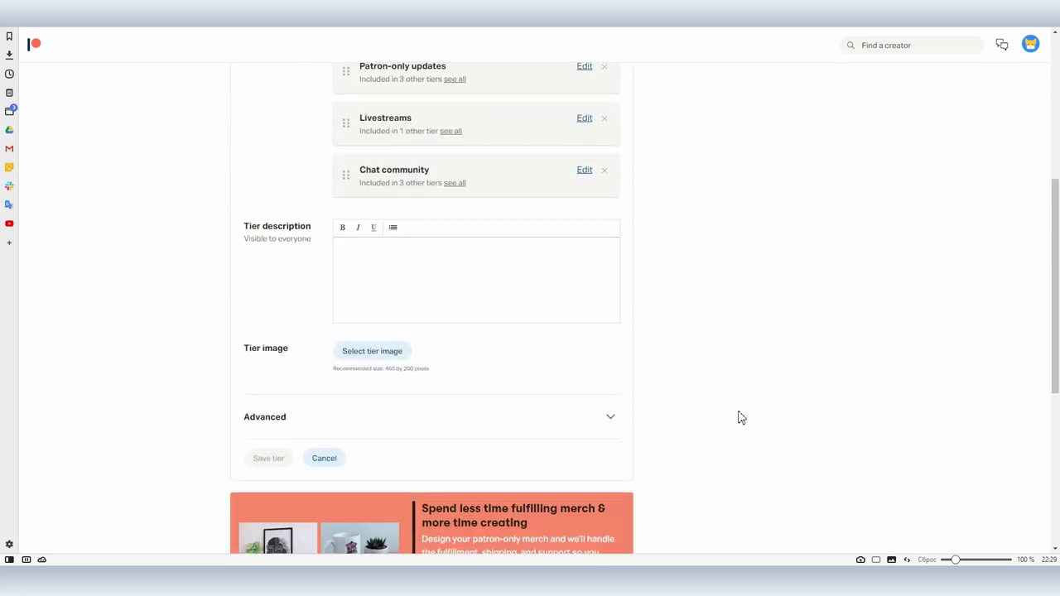
scroll(738, 416, up, 3)
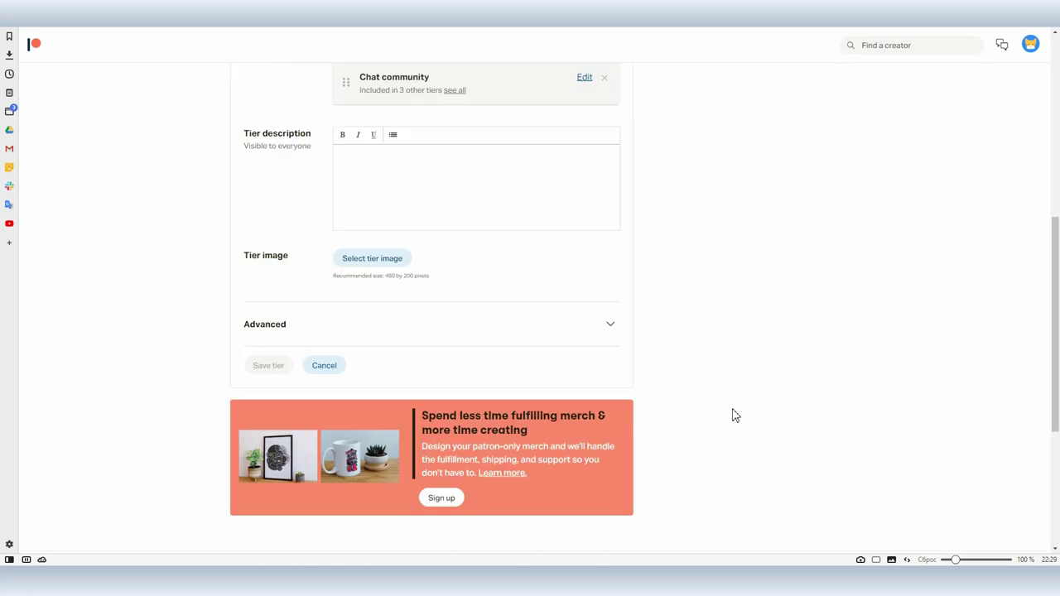
click(327, 366)
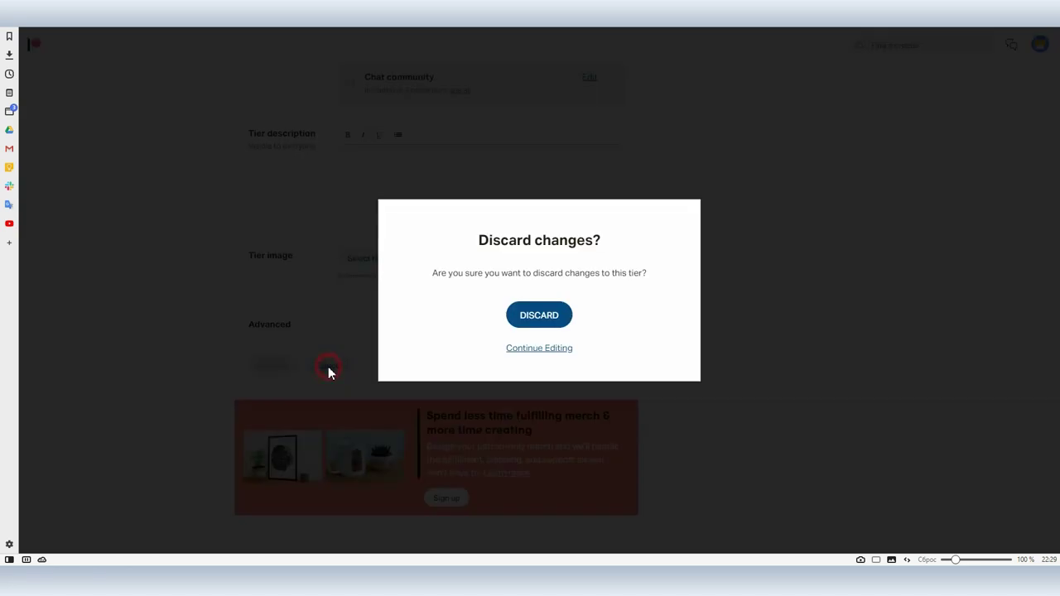
click(539, 323)
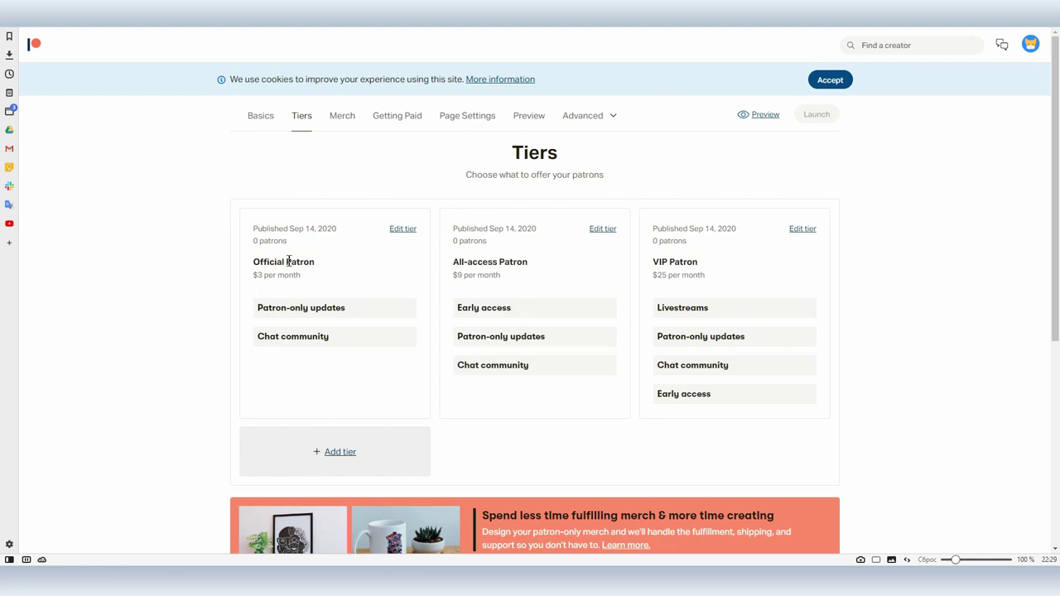
- Open the $3 Official Patron tier for editing and retitle it "Официальный патрон"
click(404, 230)
click(399, 282)
triple_click(399, 282)
text(Официальный патрон)
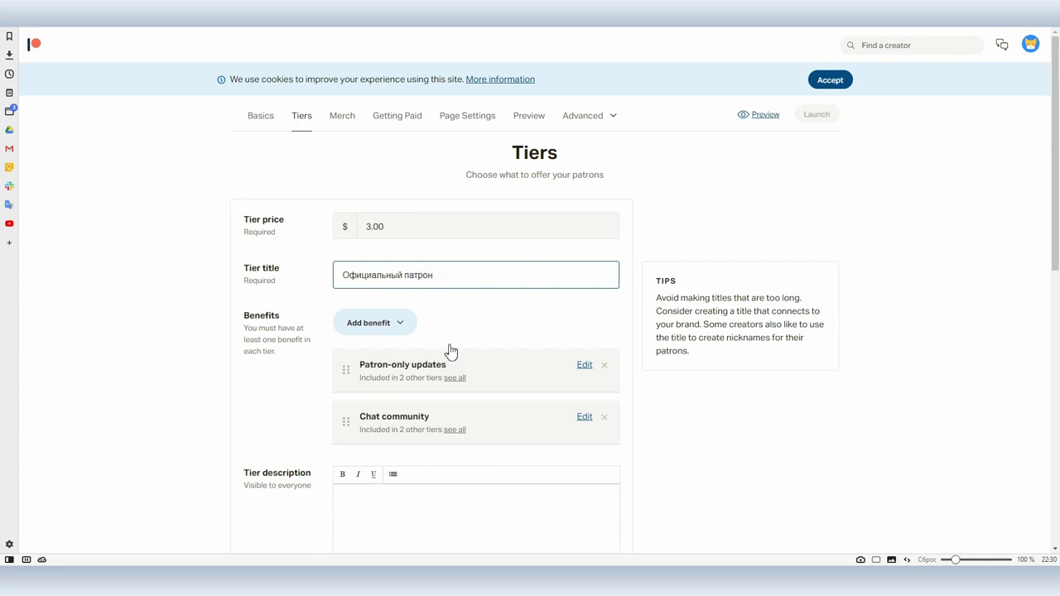
- Describe the $3 tier as "Спасибо! Теперь мы можем быть на связи в чате ;)" and save the tier
scroll(477, 372, down, 1)
scroll(478, 372, down, 1)
click(419, 322)
scroll(539, 362, up, 2)
text(C)
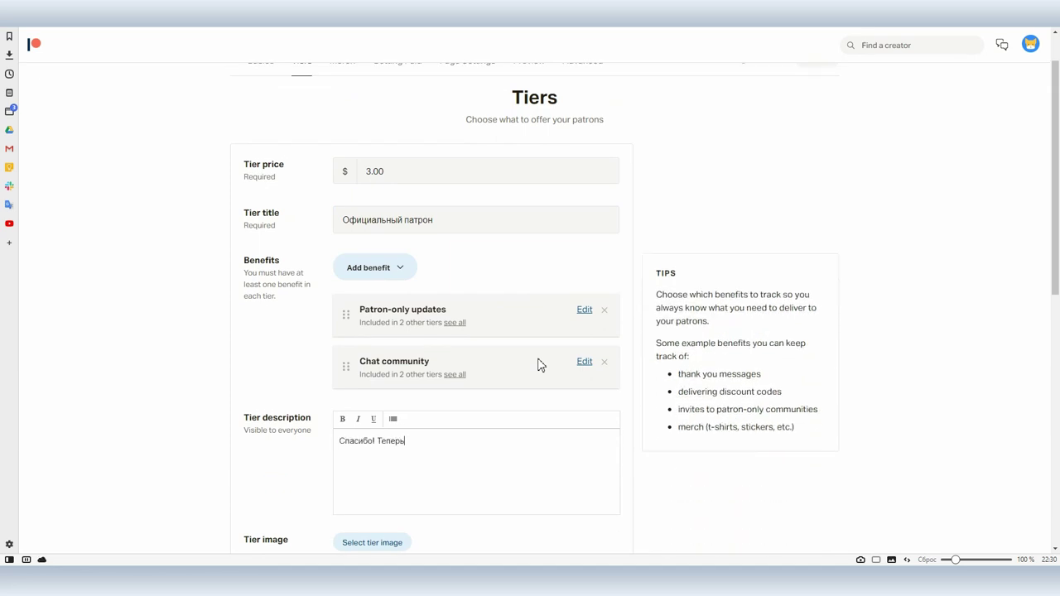
text(пасибо! Теперь мы можем быть на связи в чате :)
scroll(538, 364, down, 3)
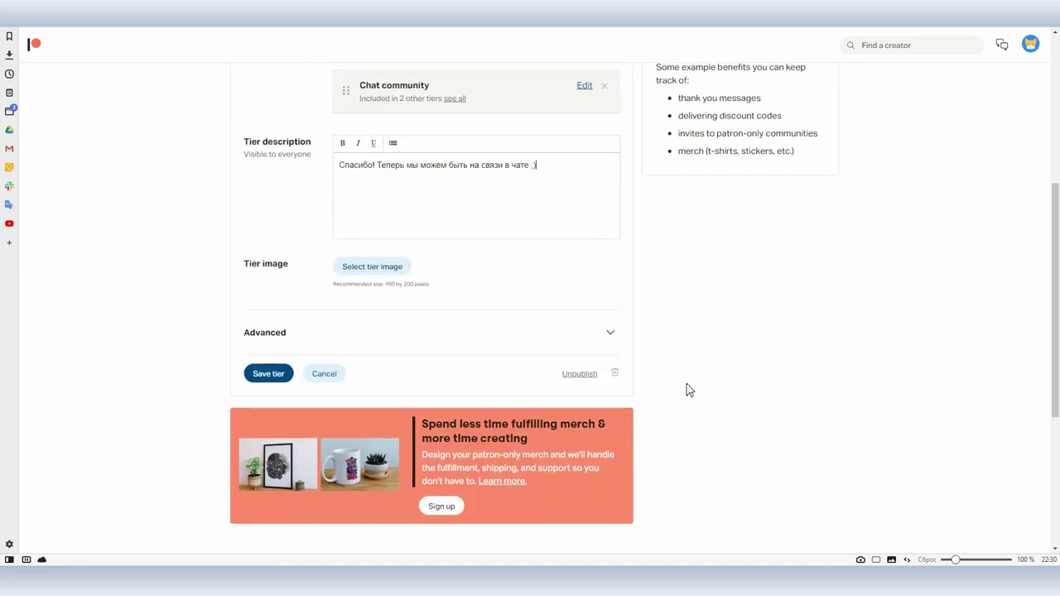
click(284, 378)
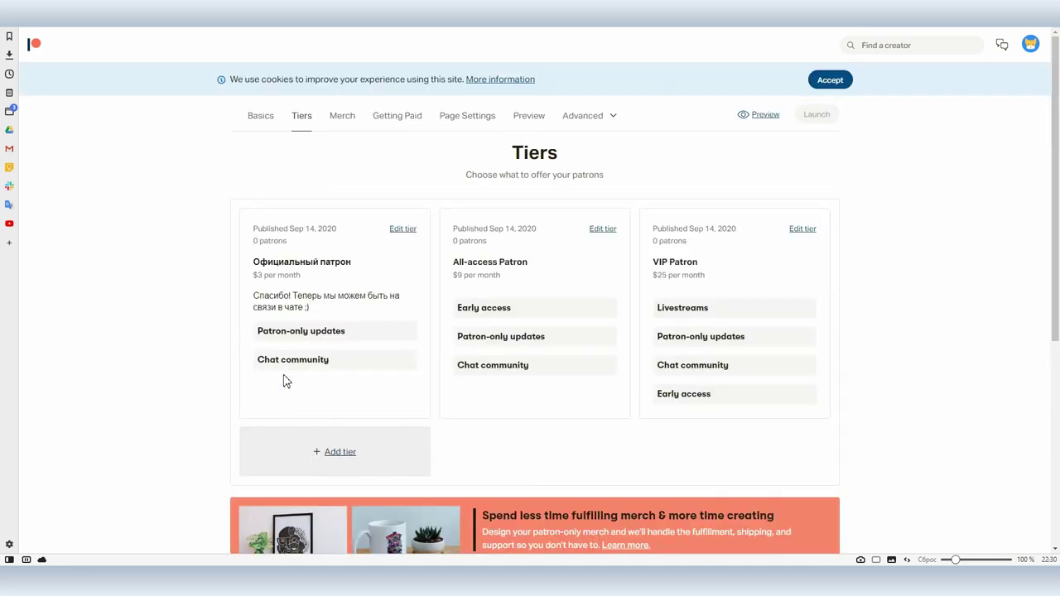
- Review the Merch offer and the payment schedule, currency and payout options in the Getting Paid settings
click(342, 116)
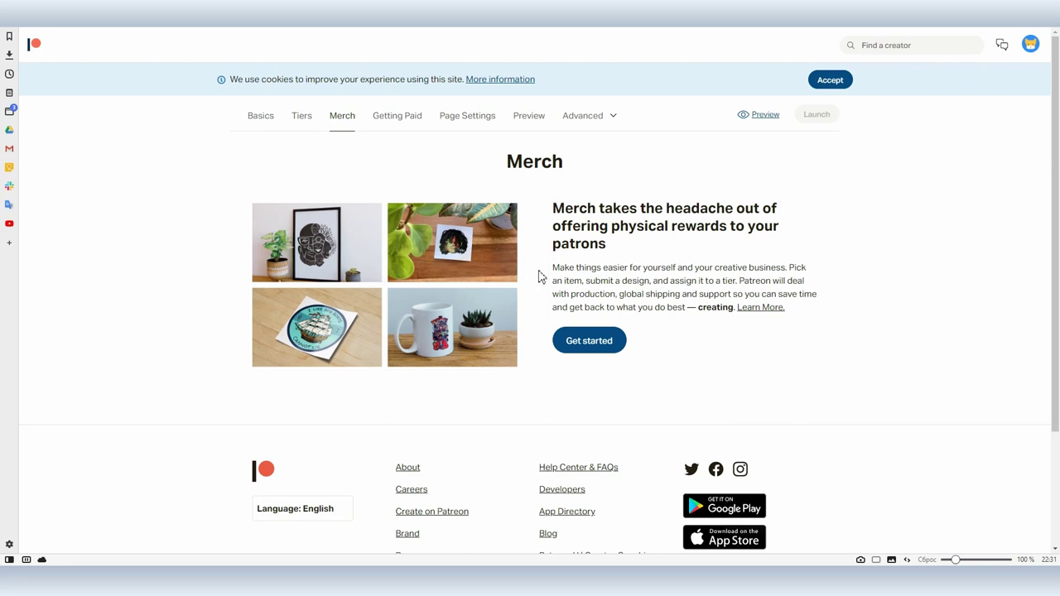
click(405, 123)
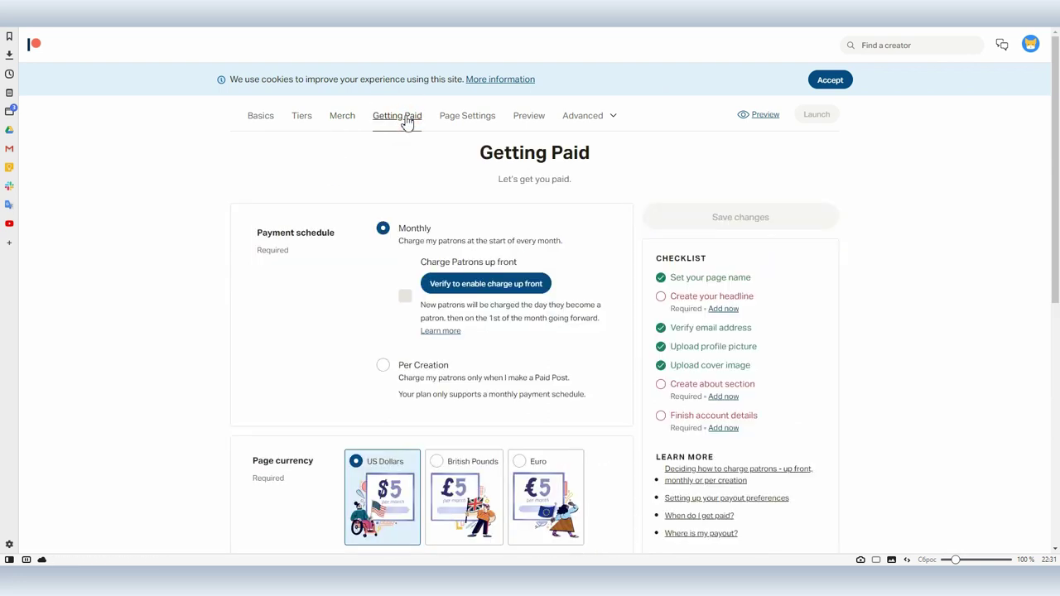
scroll(331, 157, down, 2)
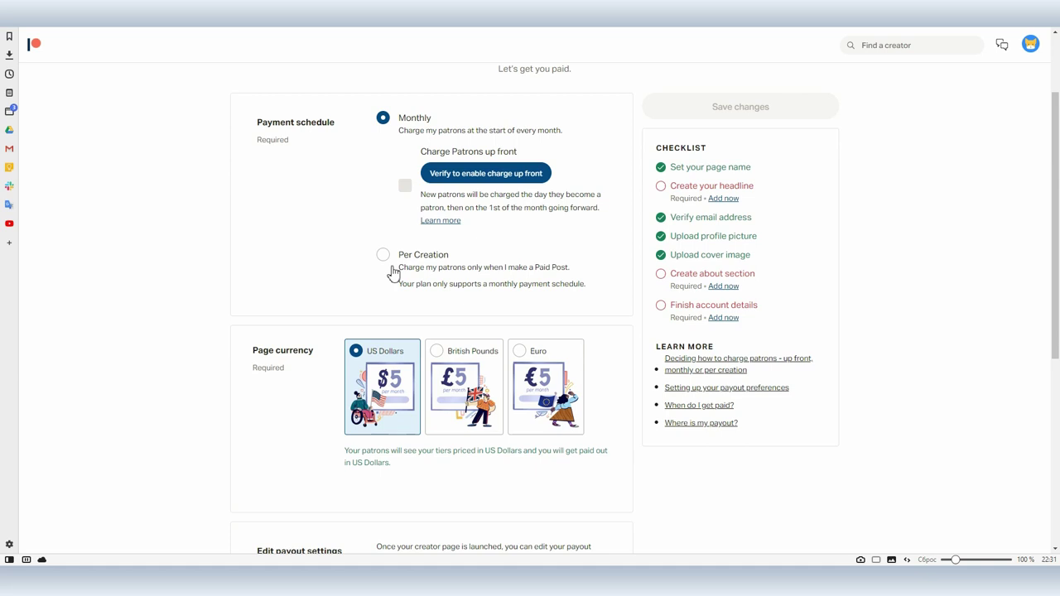
scroll(359, 274, down, 2)
scroll(350, 276, up, 5)
- Fill in the creator's legal first and last name in Page Settings and set the country of residence to Russia
click(465, 121)
click(381, 270)
text(Vladimir)
key(Tab)
text(Lo)
key(Tab)
click(397, 404)
text(rus)
click(378, 523)
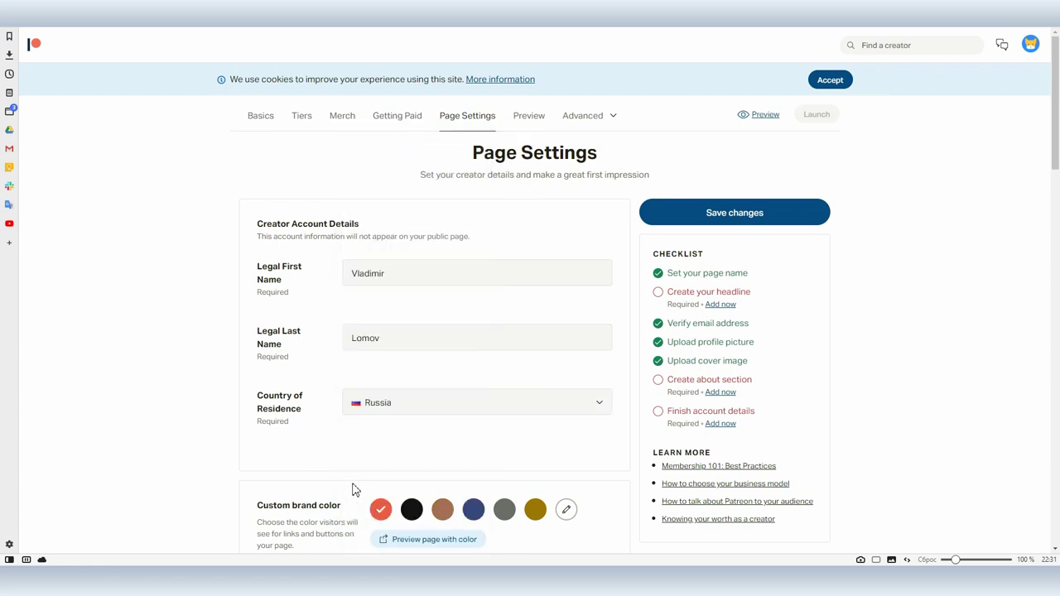
- Try a custom bright green as the page's brand color
scroll(308, 444, down, 3)
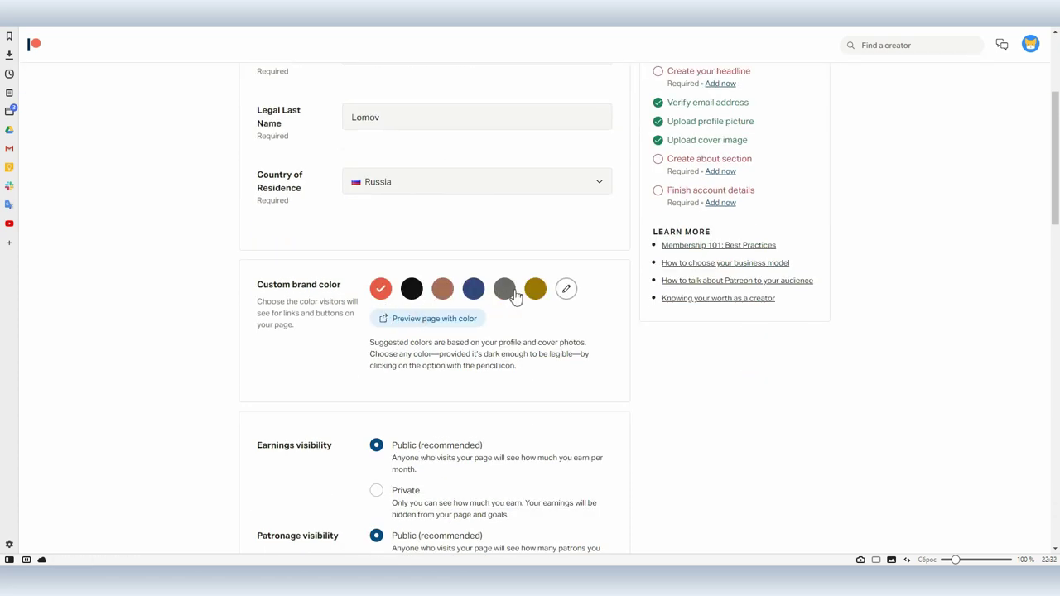
click(569, 290)
click(488, 379)
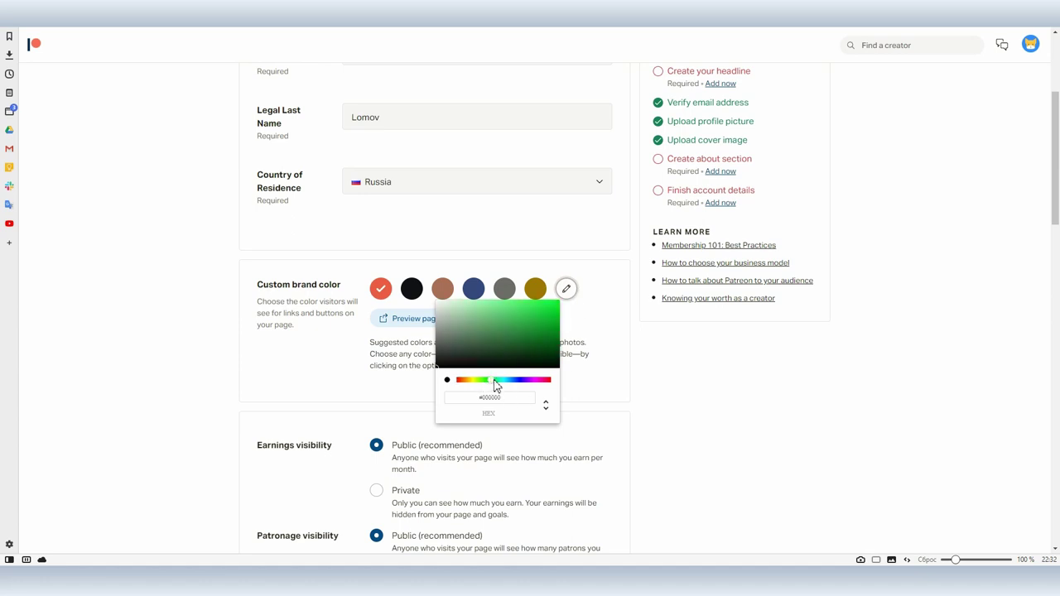
click(734, 377)
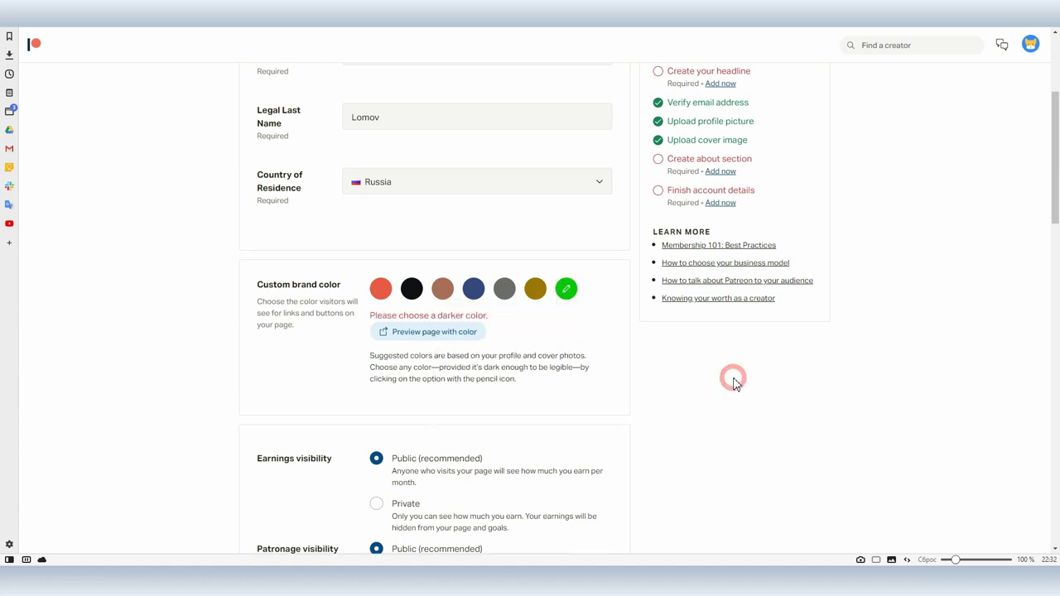
- Review the remaining page settings for visibility, local business, social links, Google Analytics and RSS audio feed
scroll(717, 430, down, 1)
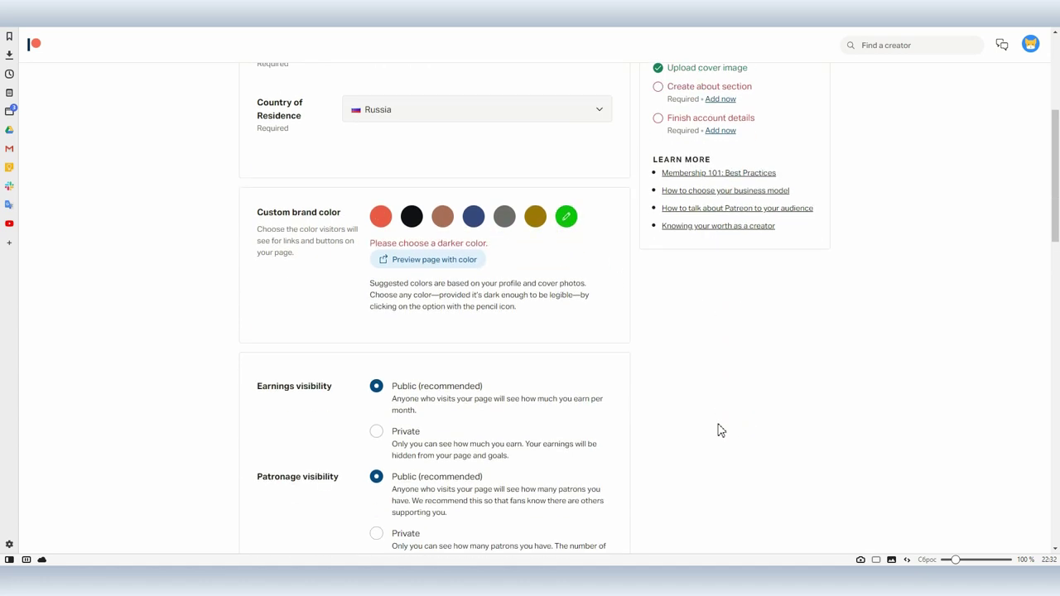
scroll(719, 431, down, 4)
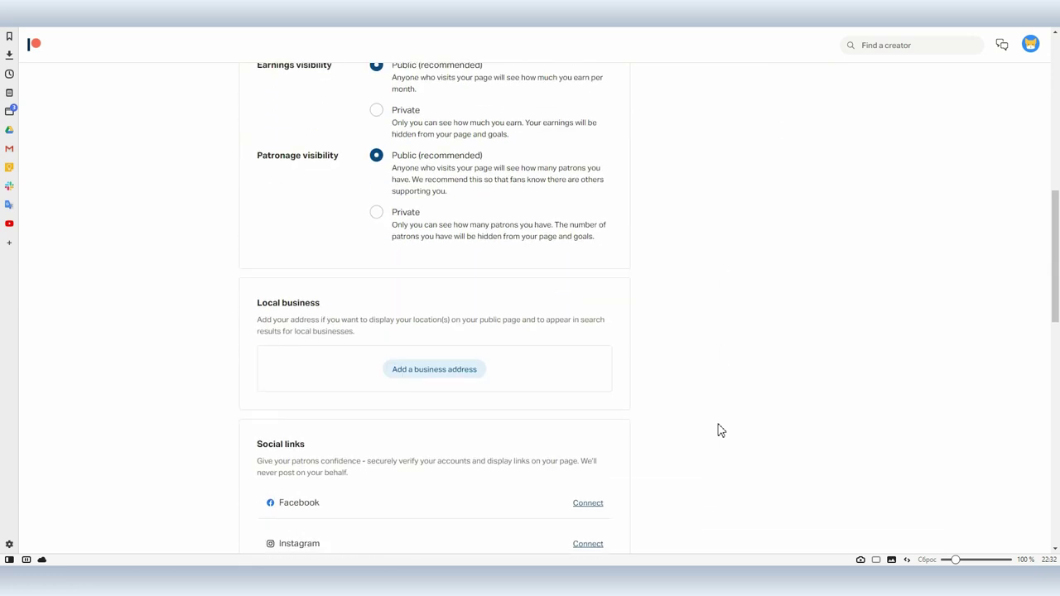
scroll(721, 430, down, 7)
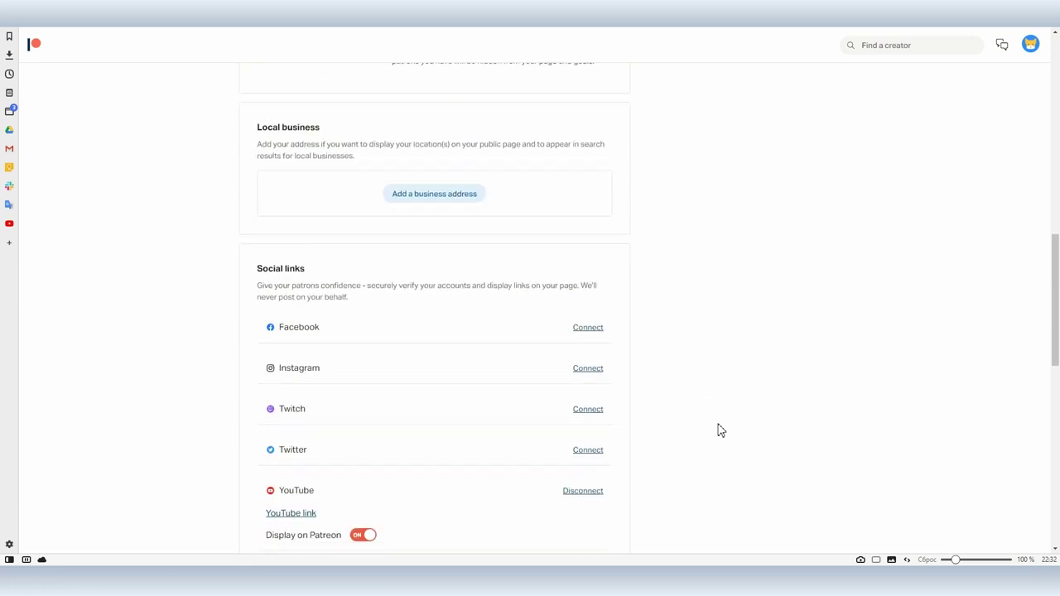
scroll(720, 431, down, 3)
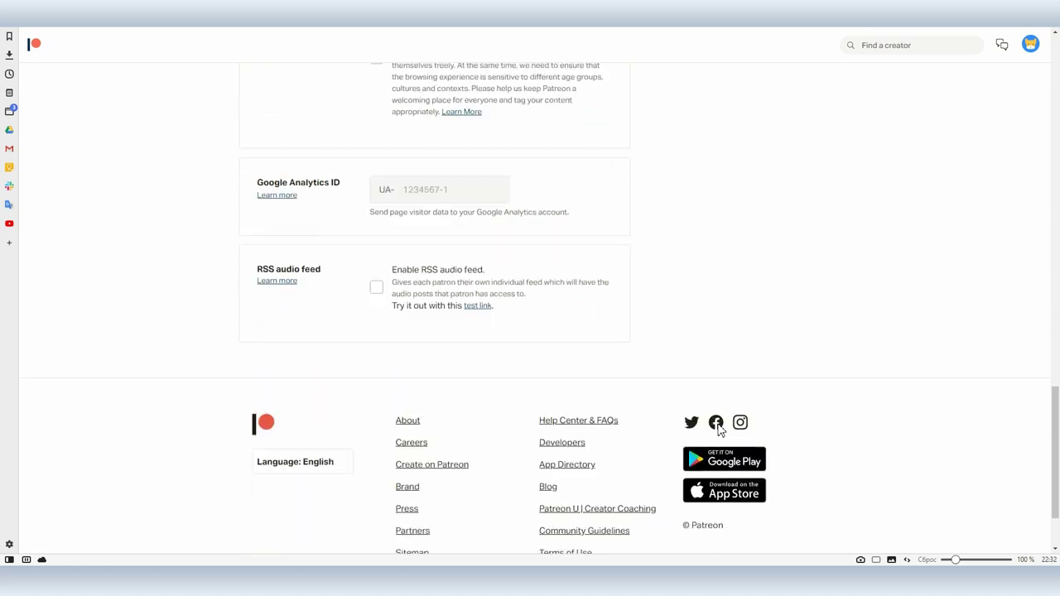
scroll(859, 422, up, 15)
- Preview the public page, accept the cookie notice, and look over the membership levels and page content
click(765, 116)
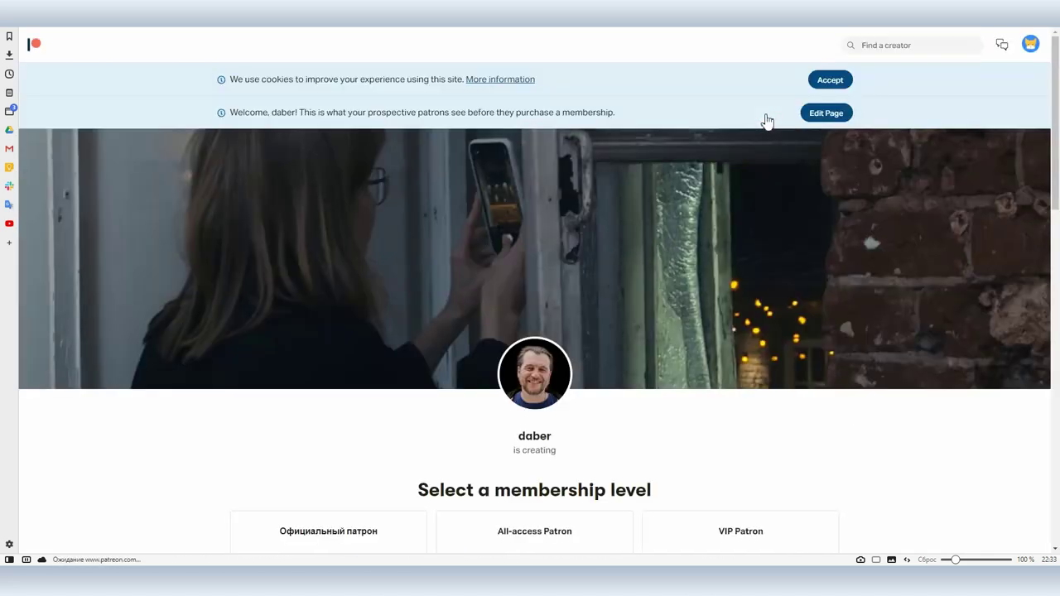
click(828, 78)
scroll(921, 304, down, 3)
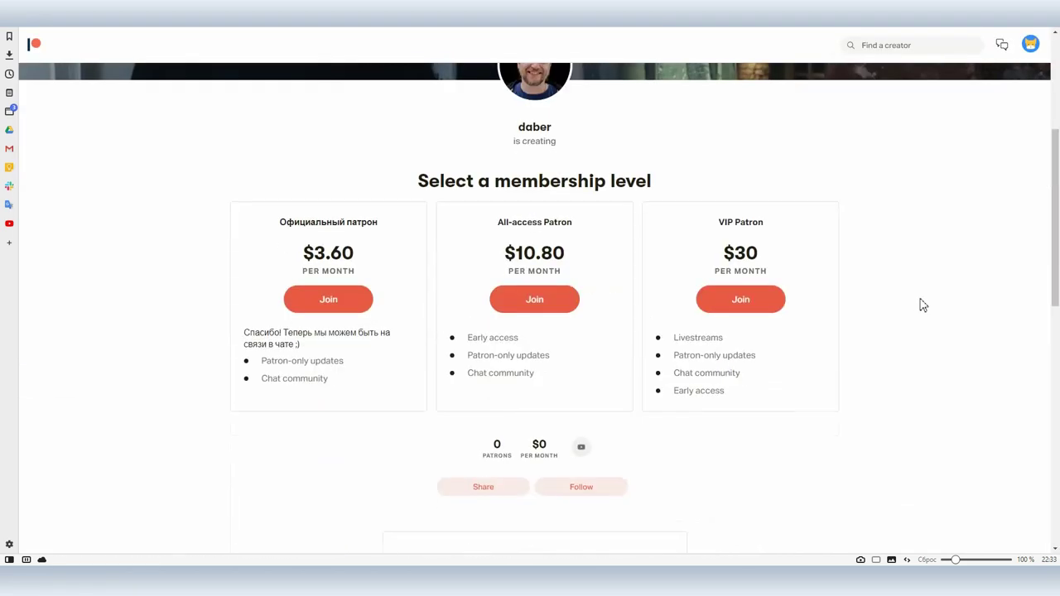
scroll(924, 306, down, 7)
scroll(924, 306, up, 10)
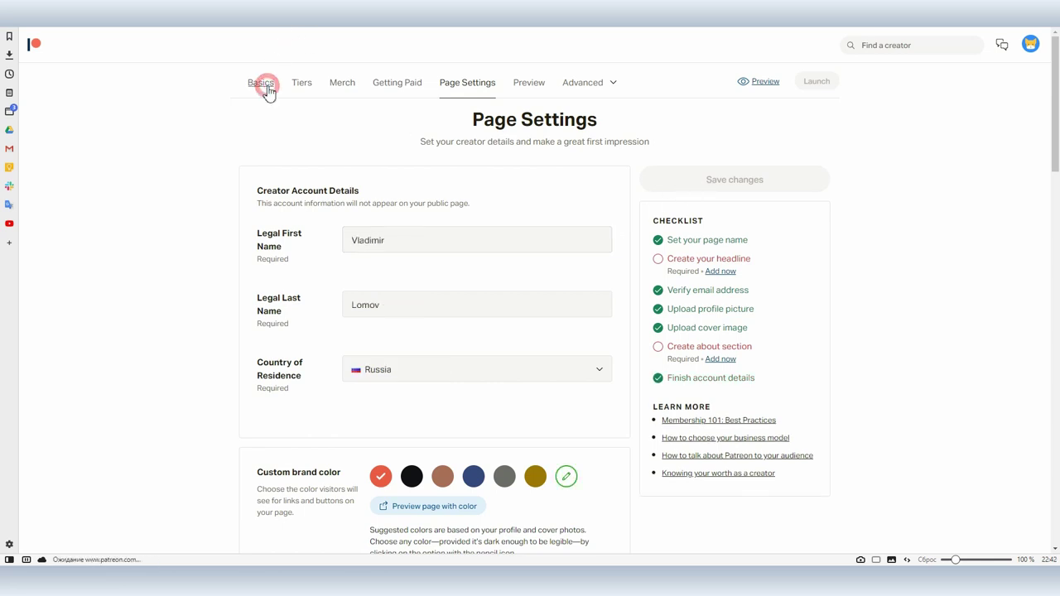
- Rename the Patreon page to "Теплица." plus the creator's name, set the creation headline to "Обучающие видео", and save
click(265, 90)
double_click(396, 300)
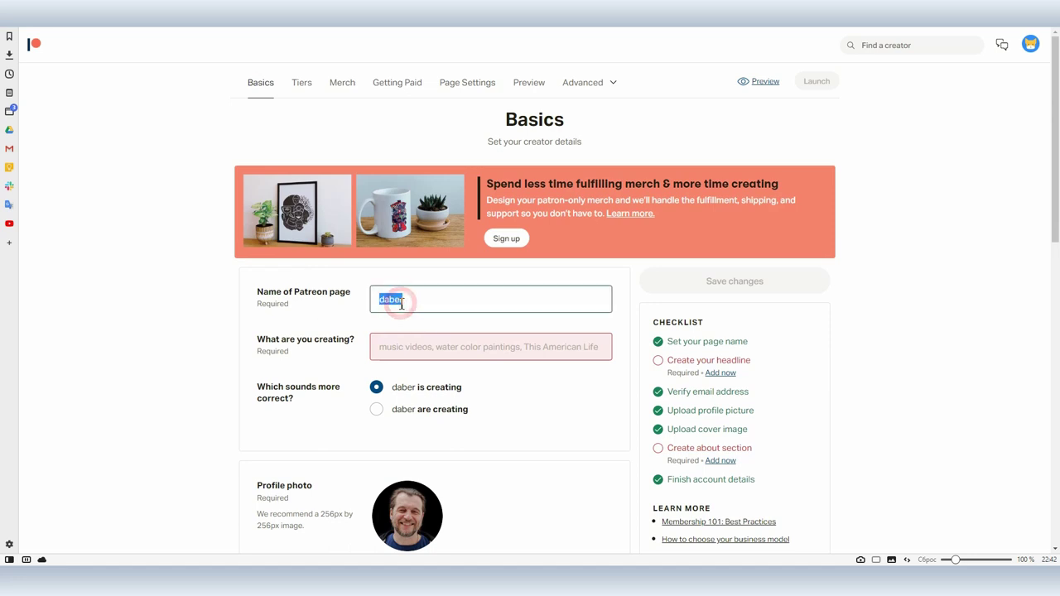
text(Ntgk)
key(BackSpace)
key(BackSpace)
key(BackSpace)
key(BackSpace)
text(Теплица. Вова Ломов)
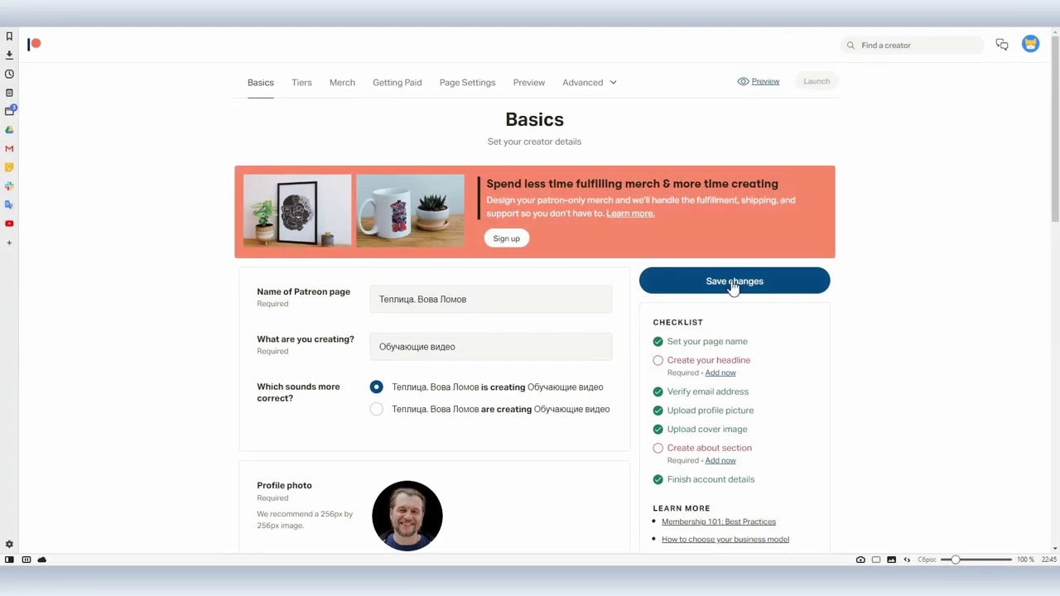
click(730, 282)
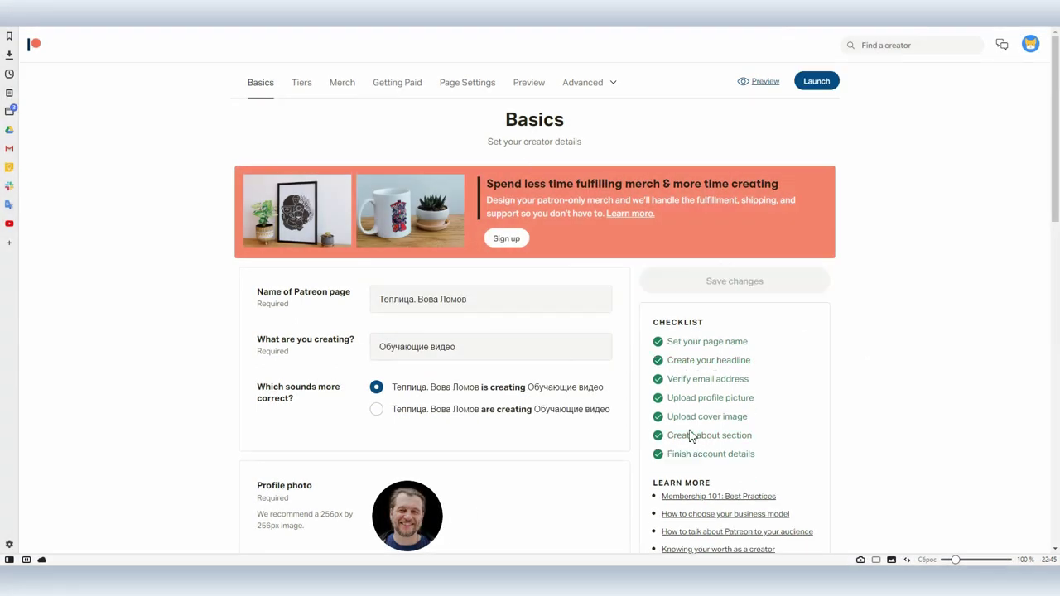
- Launch the creator page and view it down to its posts section
click(817, 81)
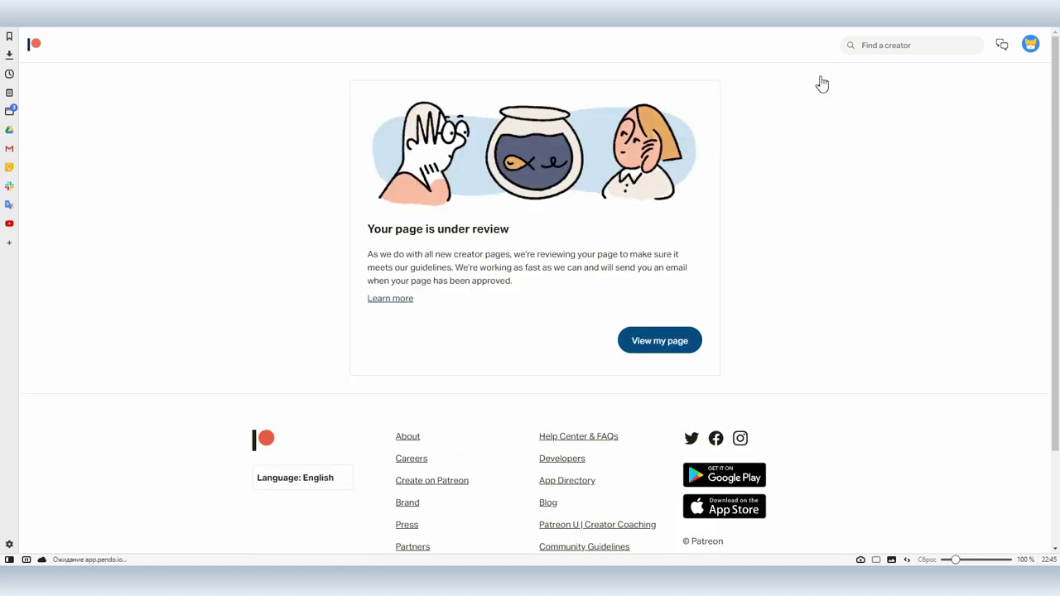
click(653, 340)
scroll(681, 307, down, 5)
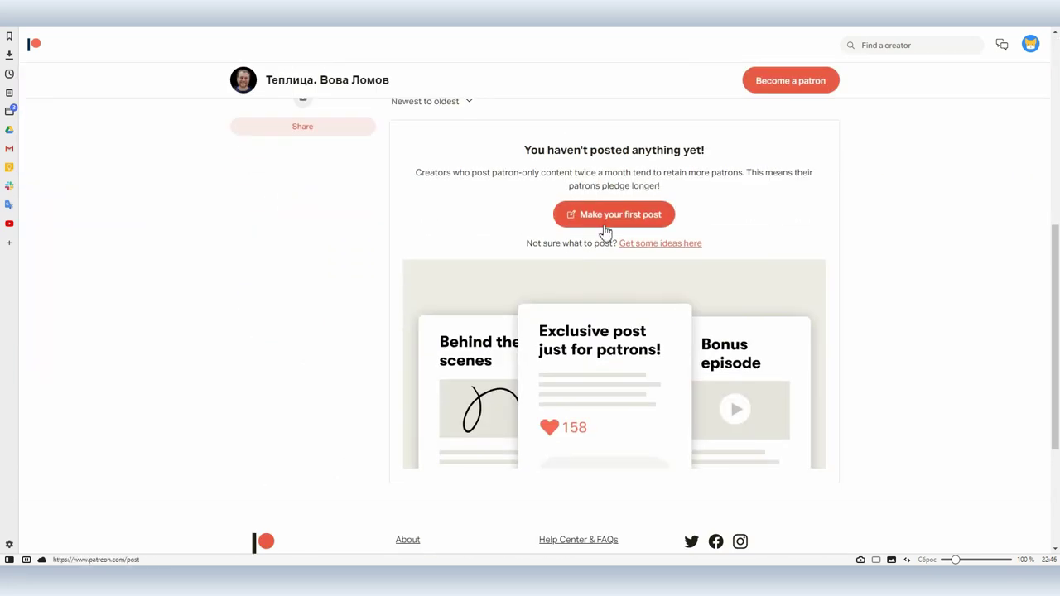
- Start the first post as a Video post and set its audience to Patrons Only
click(617, 216)
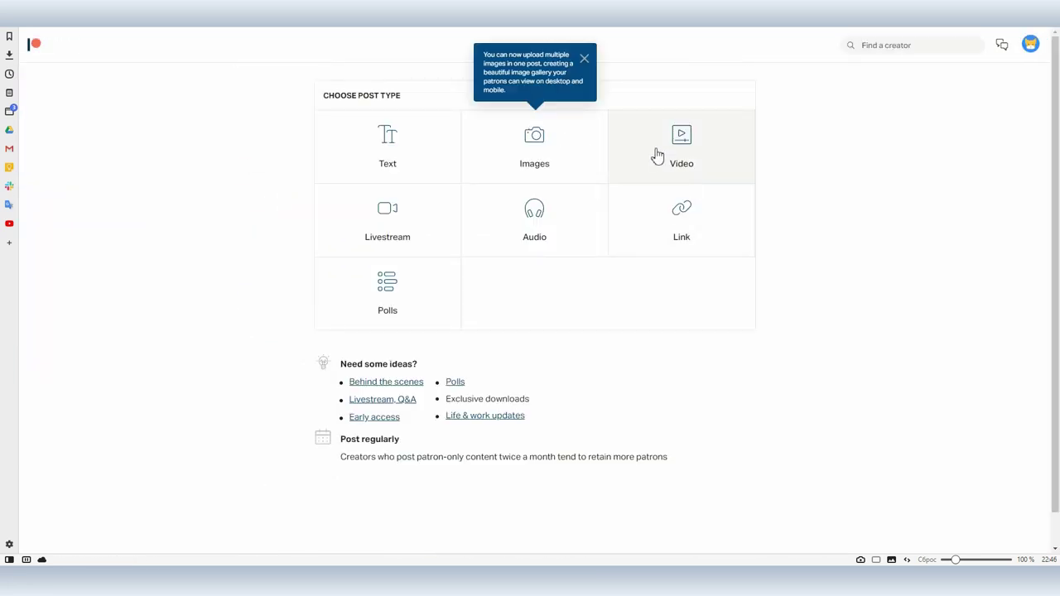
click(679, 163)
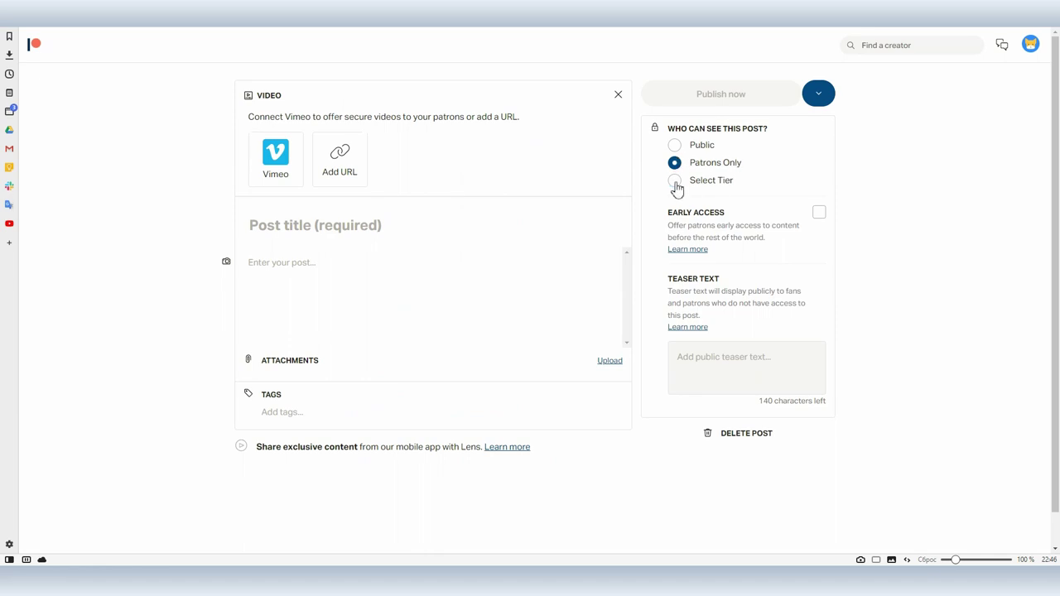
click(675, 183)
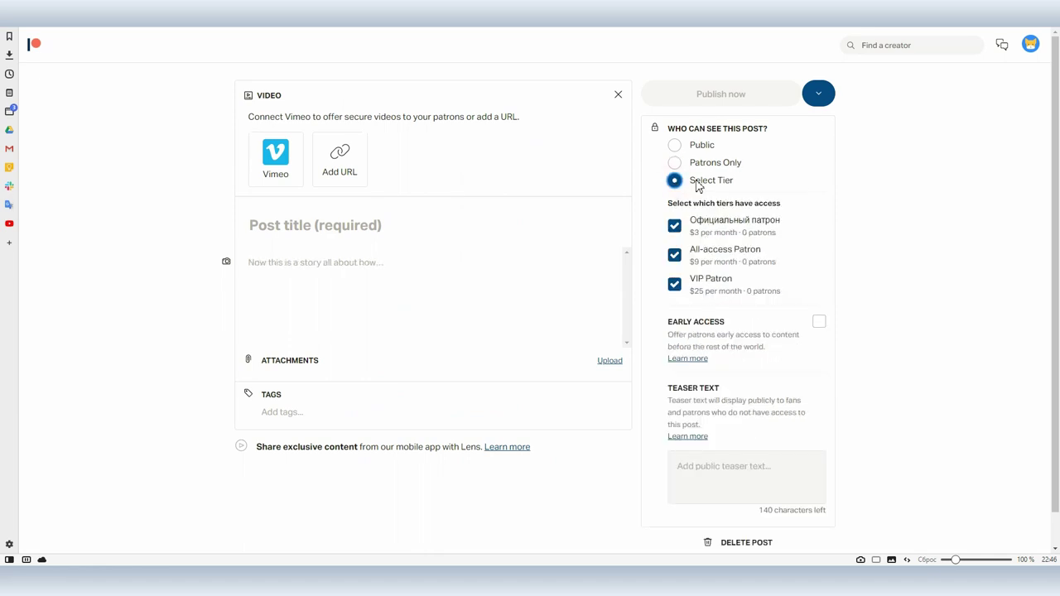
click(701, 168)
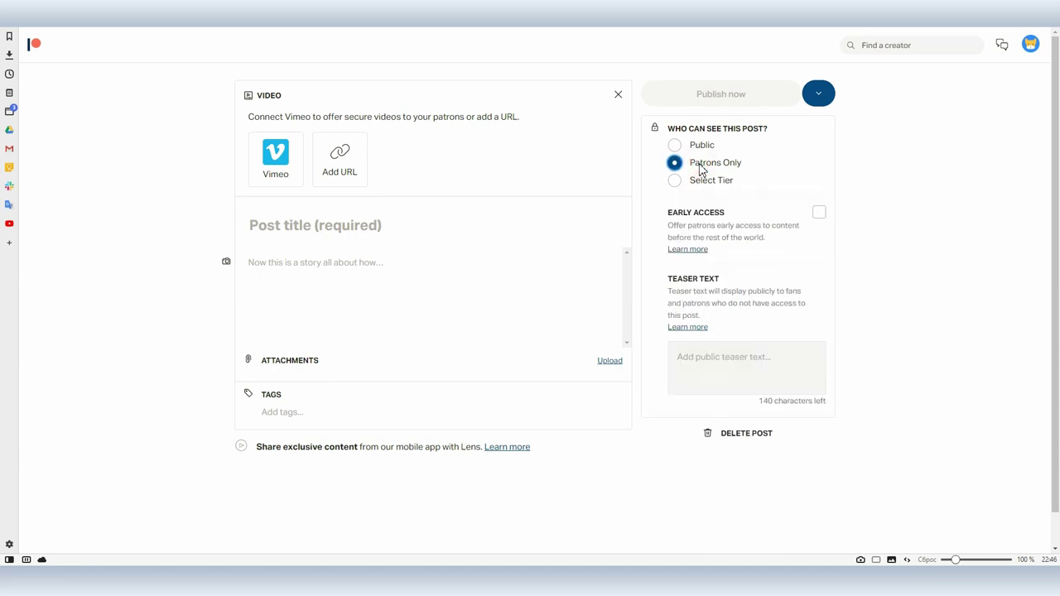
click(343, 159)
click(402, 239)
text(https://www.youtube.com/watch?v=MYcPFfdV6fg)
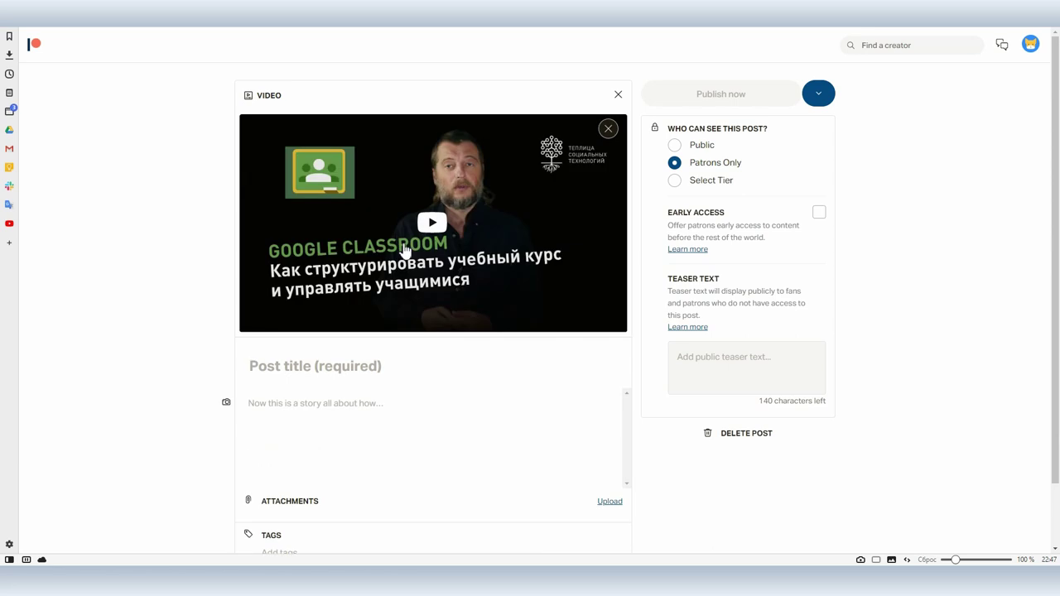
- Title the post "Новое видео" and enter "о Google Classroom" as its body text
click(331, 362)
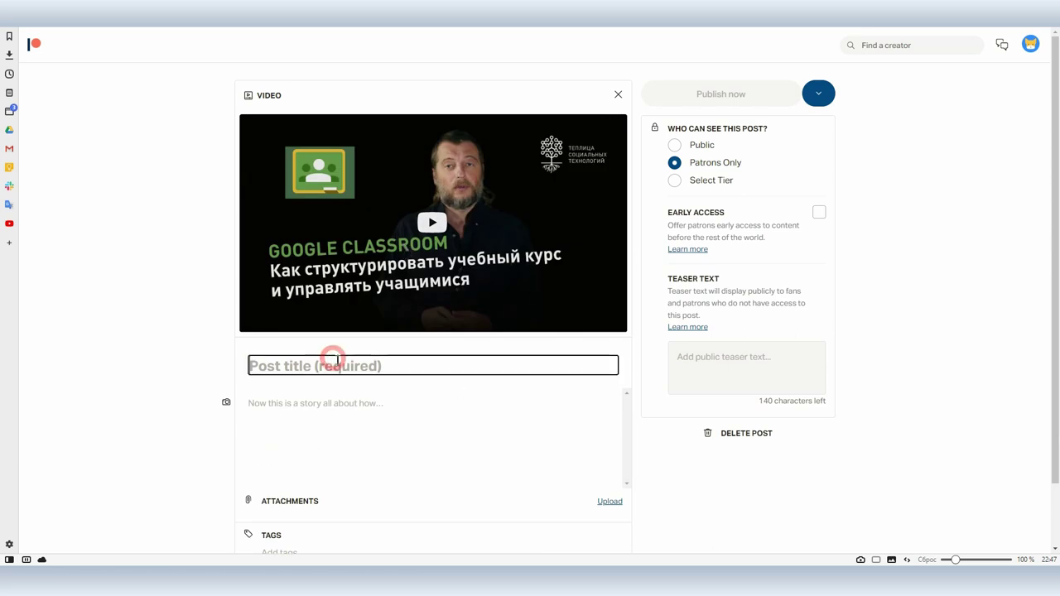
text(Новое видео)
click(368, 391)
click(397, 407)
text(о Google Classroom)
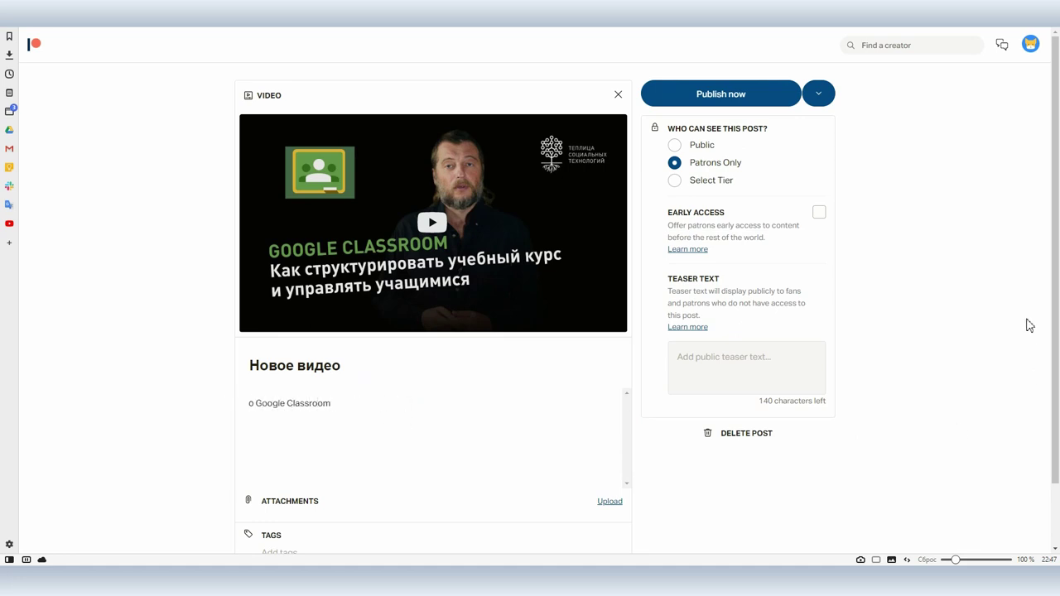
- Publish the patron-only video post immediately and view it in the creator page's posts section
scroll(944, 338, down, 1)
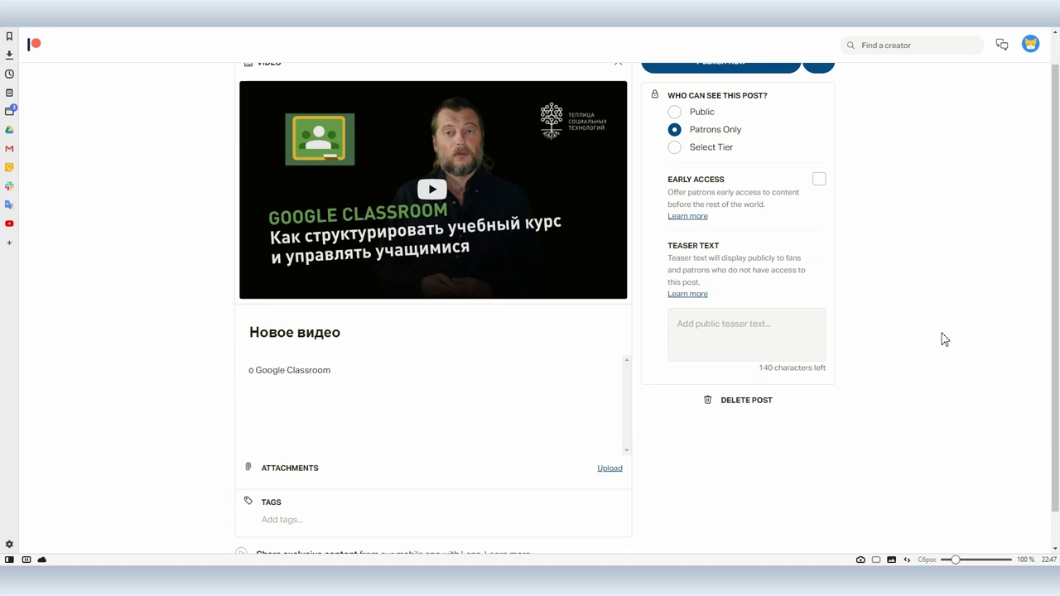
scroll(907, 350, up, 1)
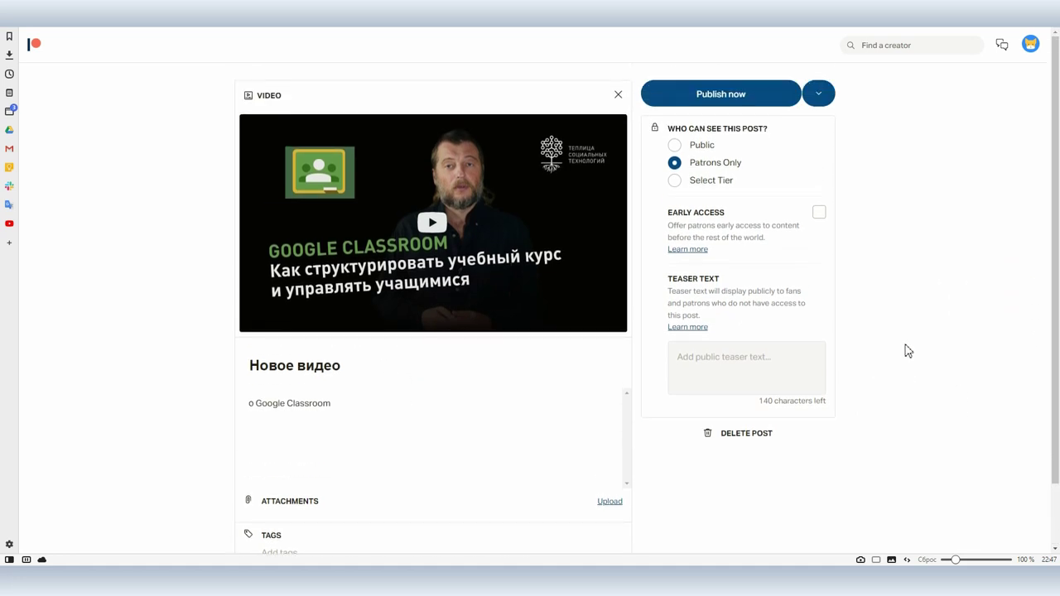
click(741, 95)
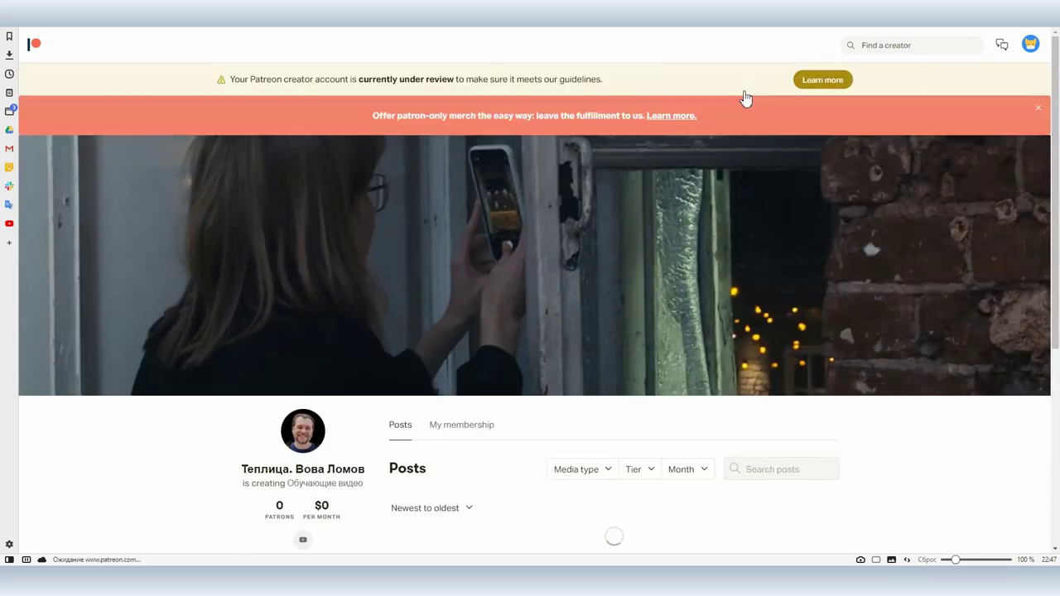
scroll(855, 301, down, 3)
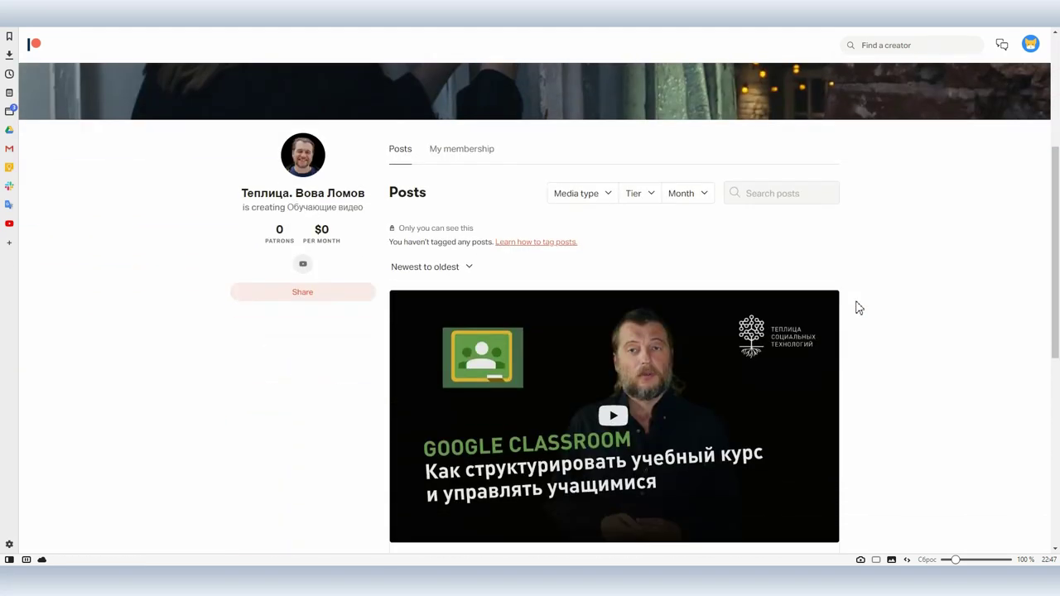
scroll(857, 307, down, 2)
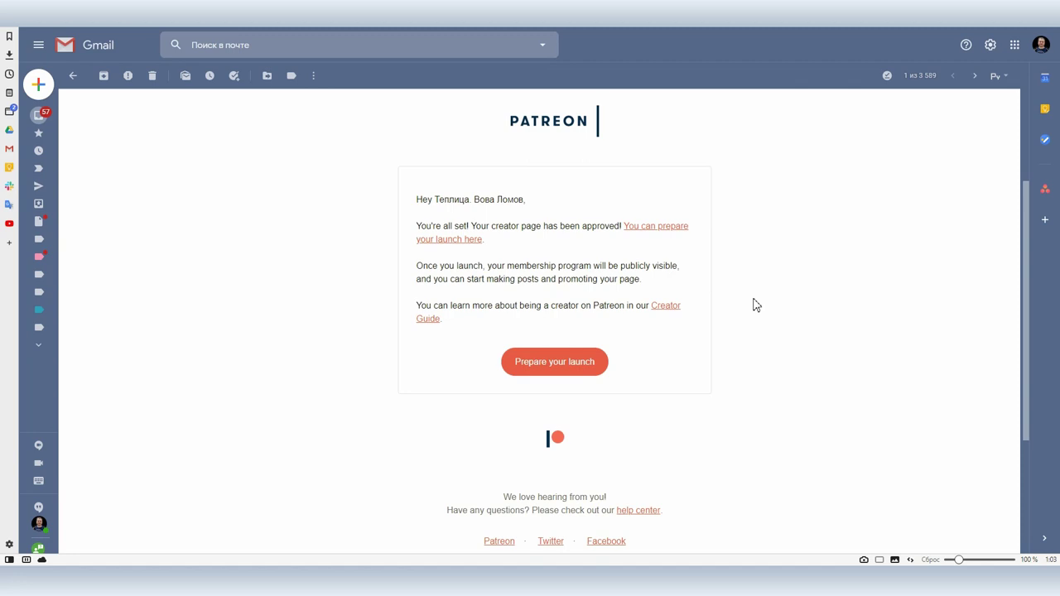
- Follow the launch link in Patreon's approval email, launch the creator page, and view it as a logged-out visitor down to the recent posts
click(656, 228)
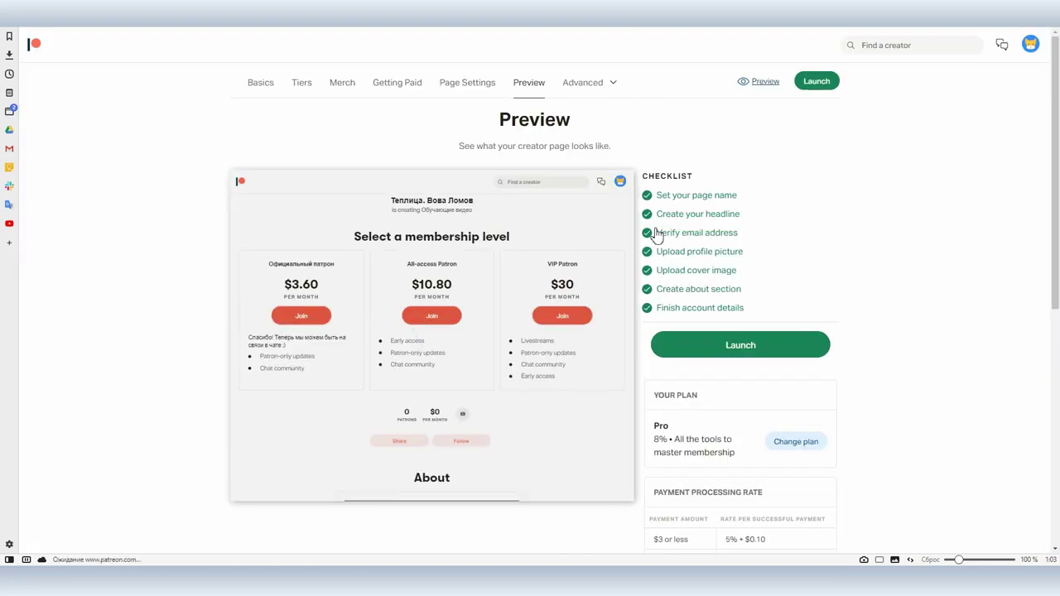
click(743, 347)
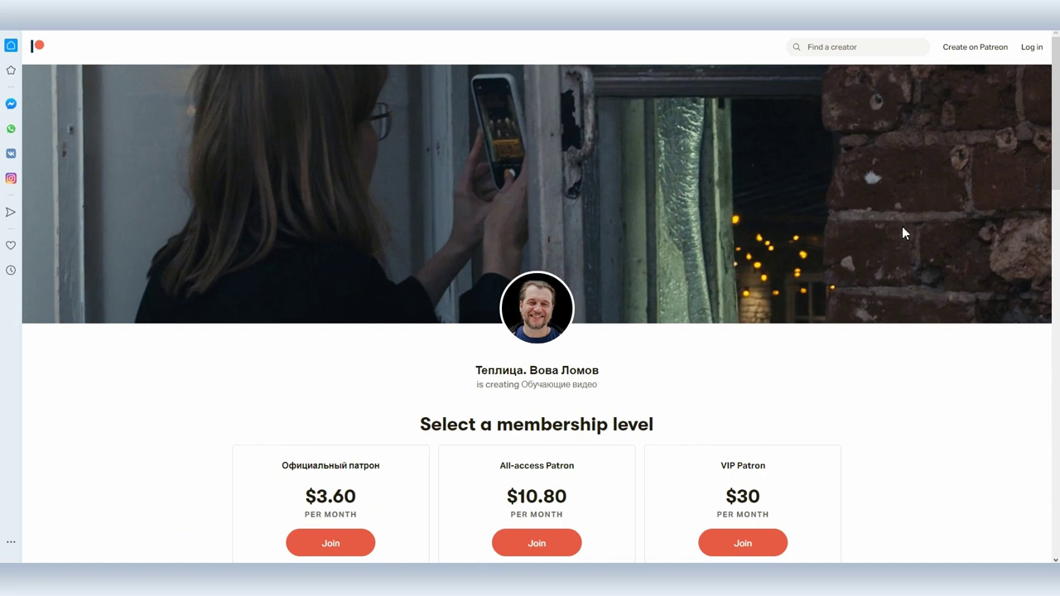
scroll(902, 228, down, 3)
scroll(904, 232, down, 4)
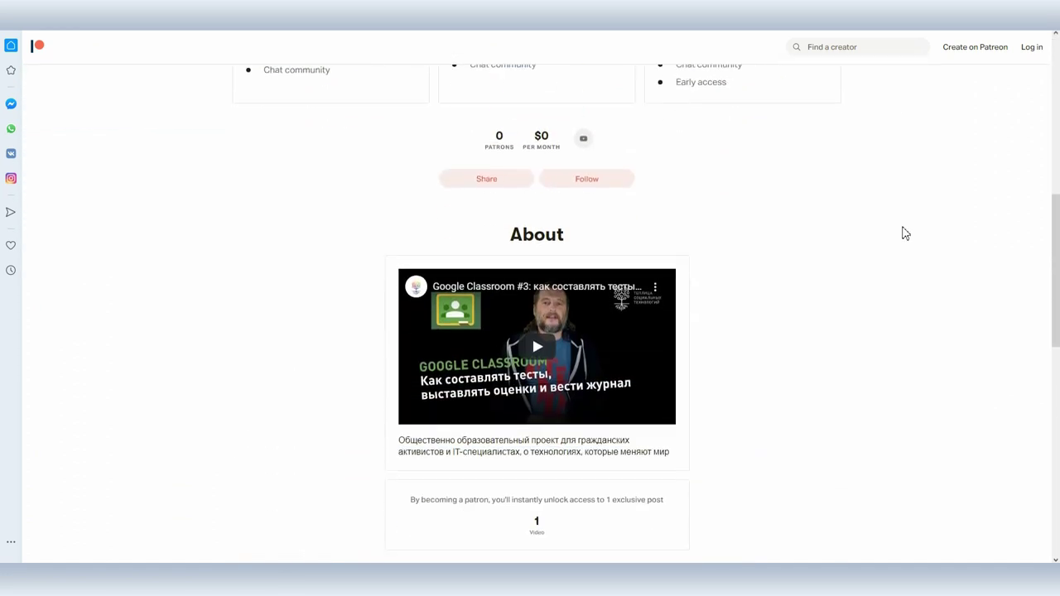
scroll(905, 232, down, 4)
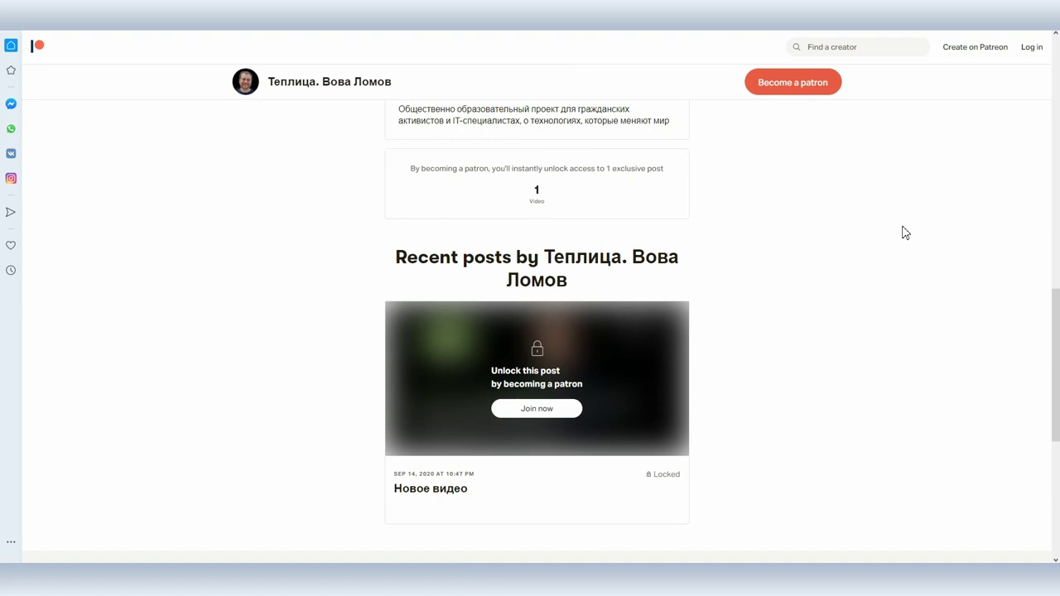